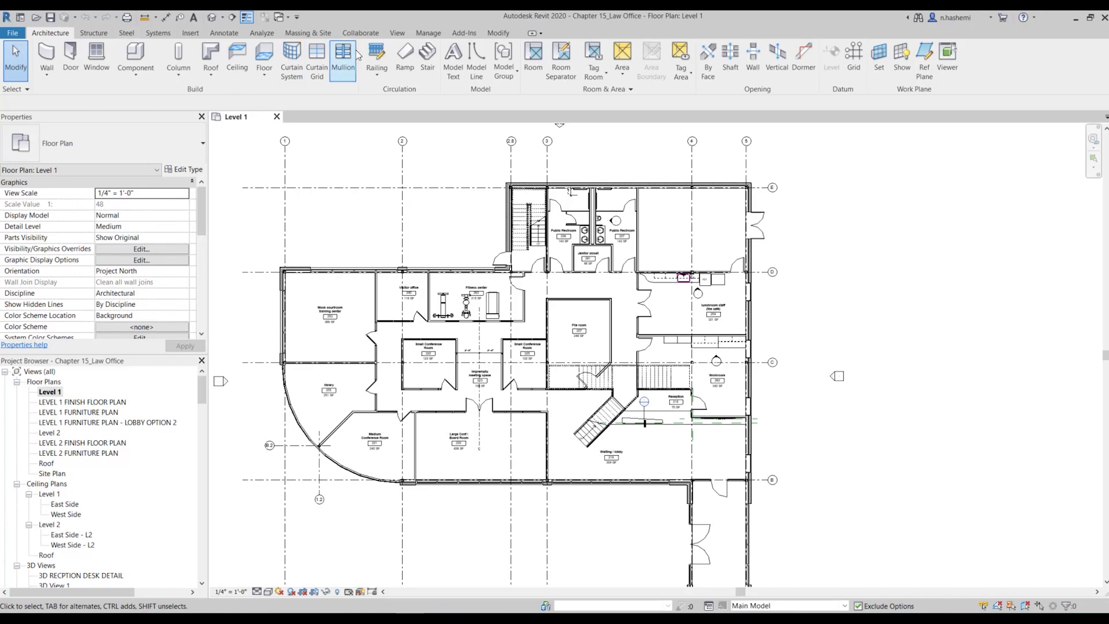
# - Start a new Schedule/Quantities table for the Rooms category in the New Construction phase
pyautogui.click(397, 33)
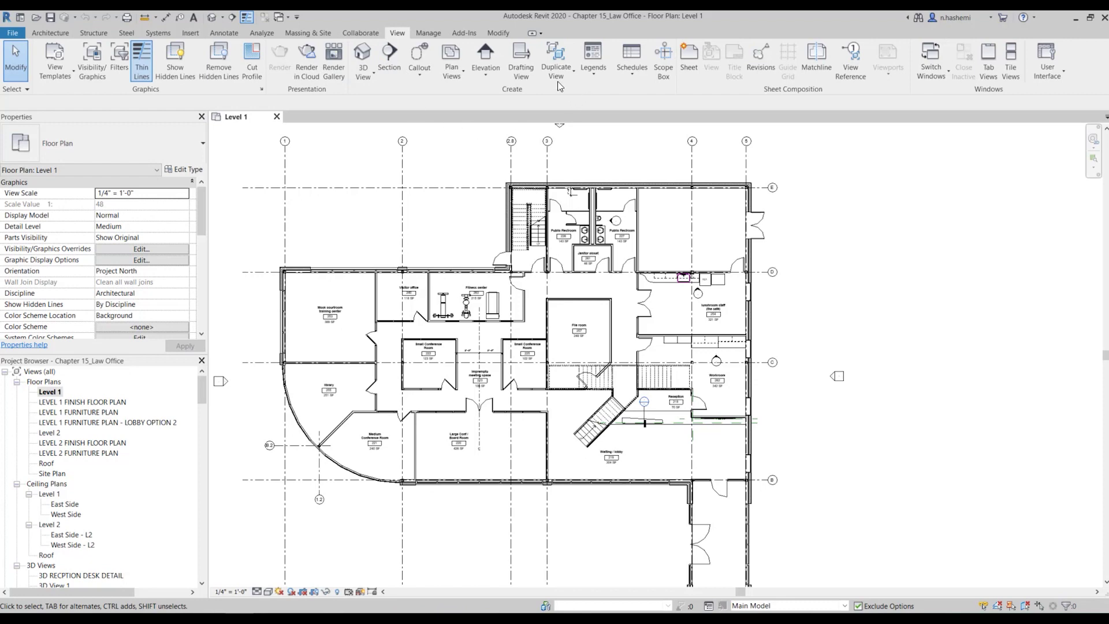
pyautogui.click(631, 74)
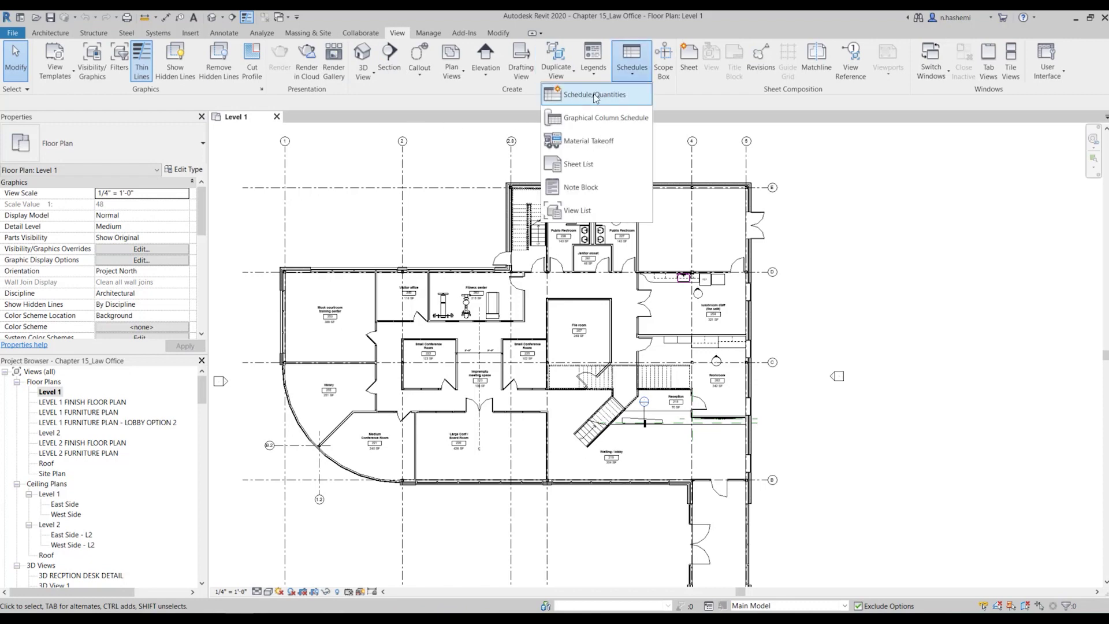
pyautogui.click(626, 97)
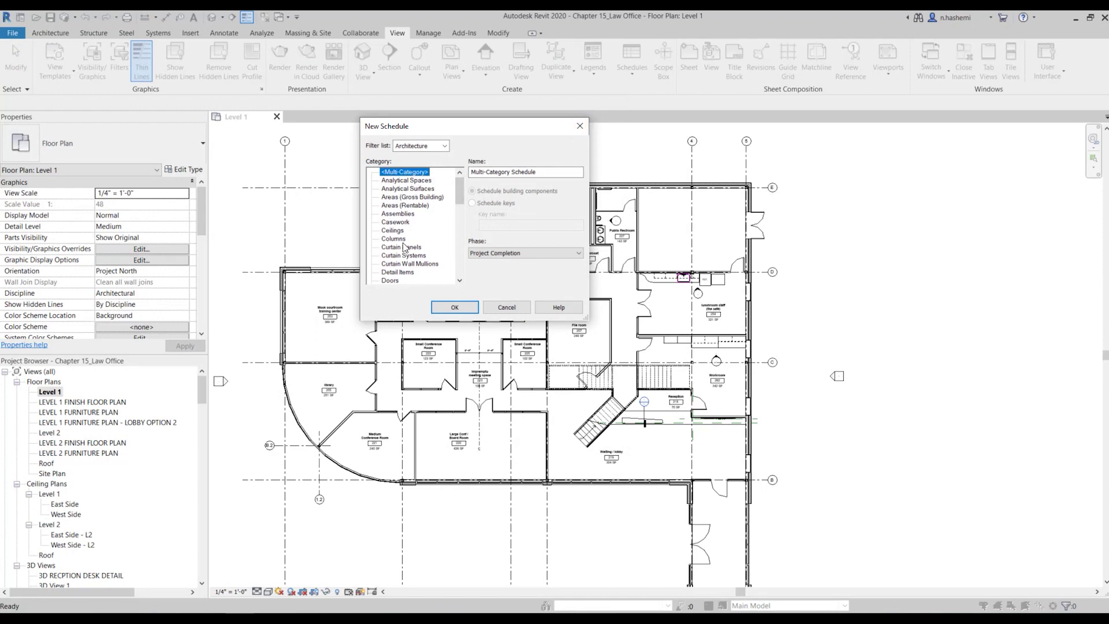
pyautogui.scroll(-2, 411, 263)
pyautogui.scroll(-5, 411, 263)
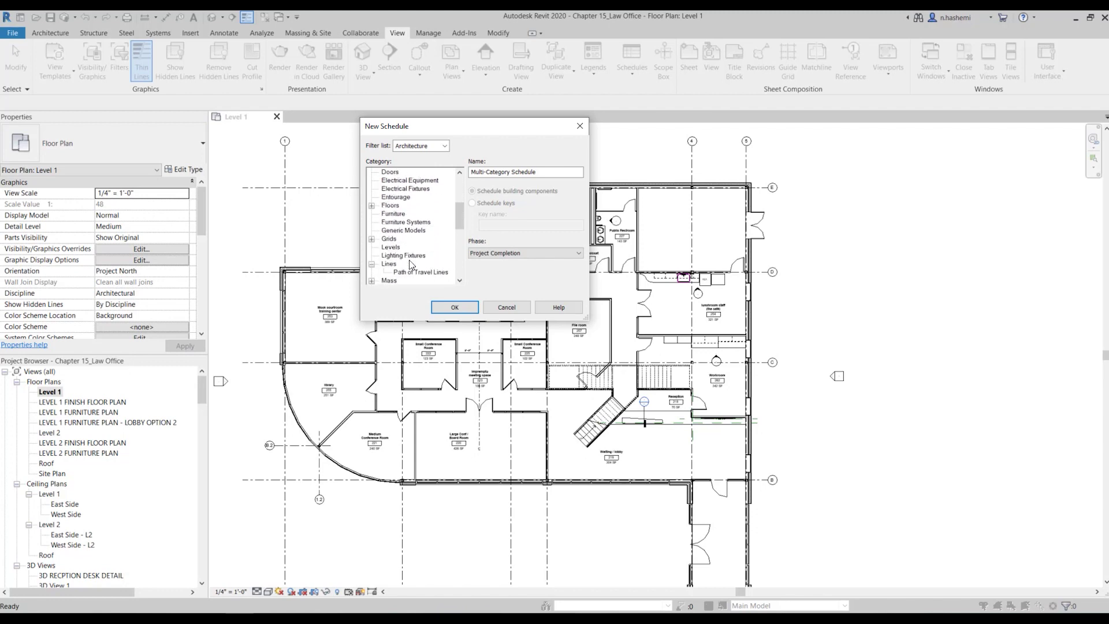
pyautogui.scroll(-3, 411, 263)
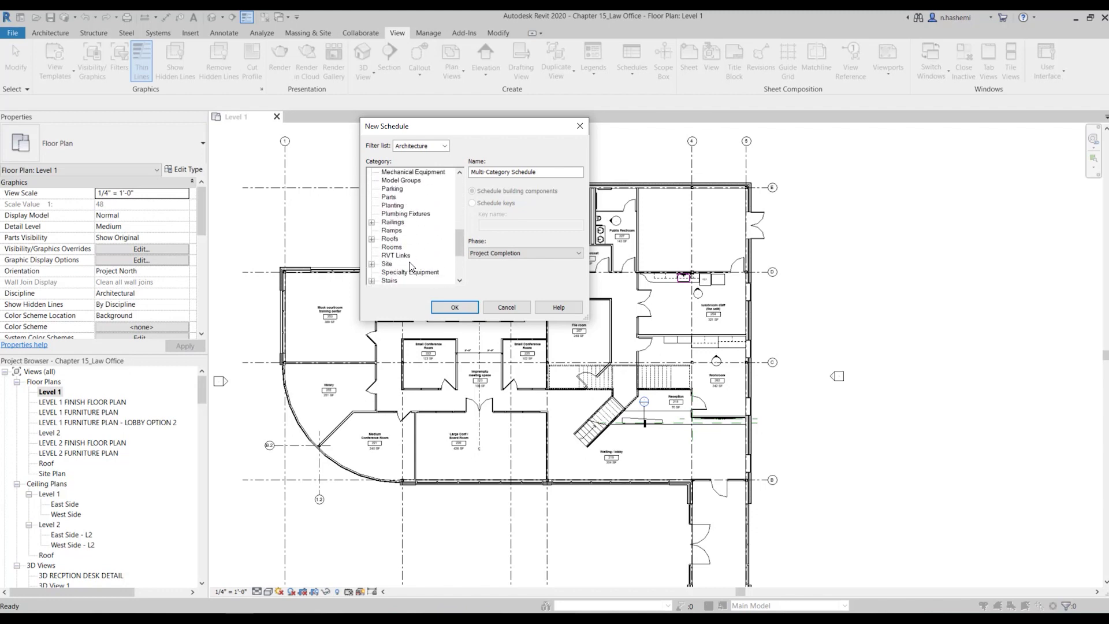
pyautogui.click(401, 249)
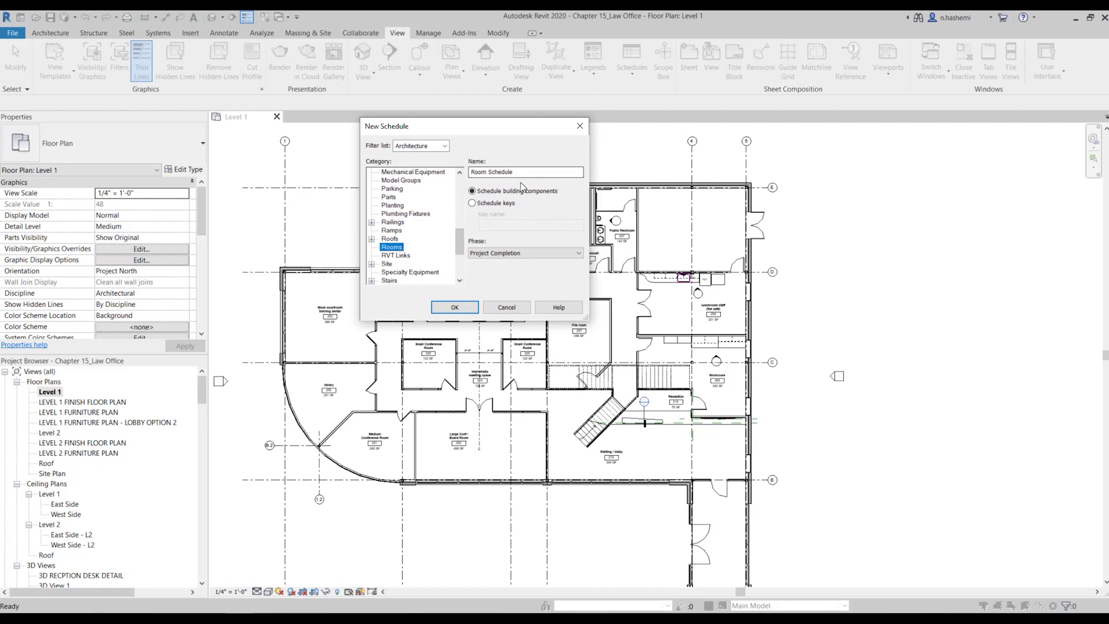
pyautogui.click(543, 258)
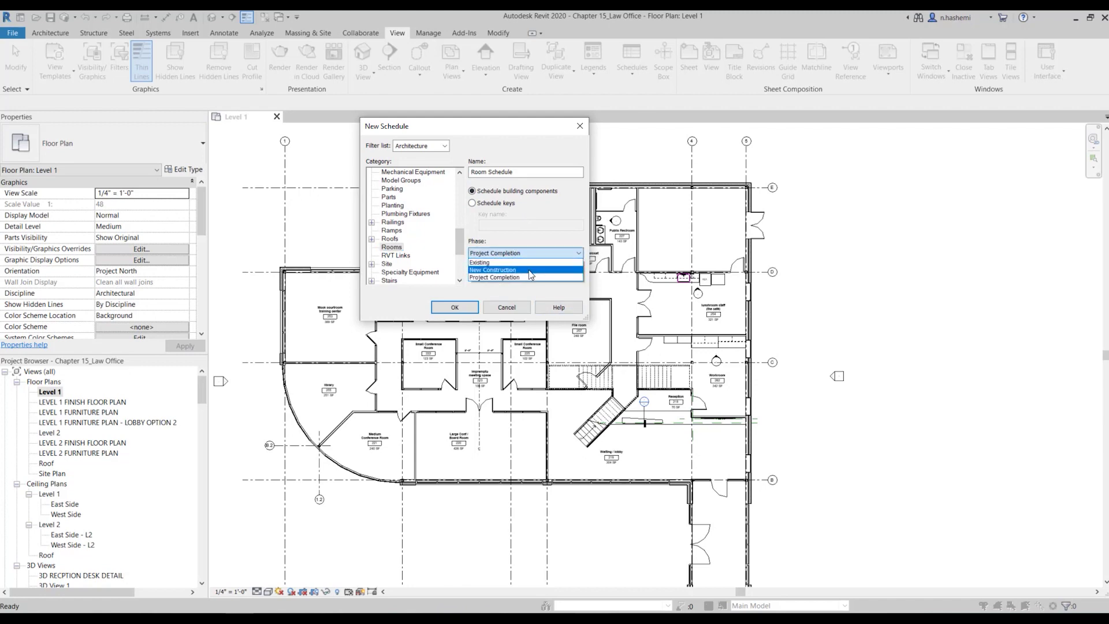
pyautogui.click(528, 270)
# - Confirm the new schedule, then add the Area, Base Finish and Ceiling Finish fields
pyautogui.click(455, 307)
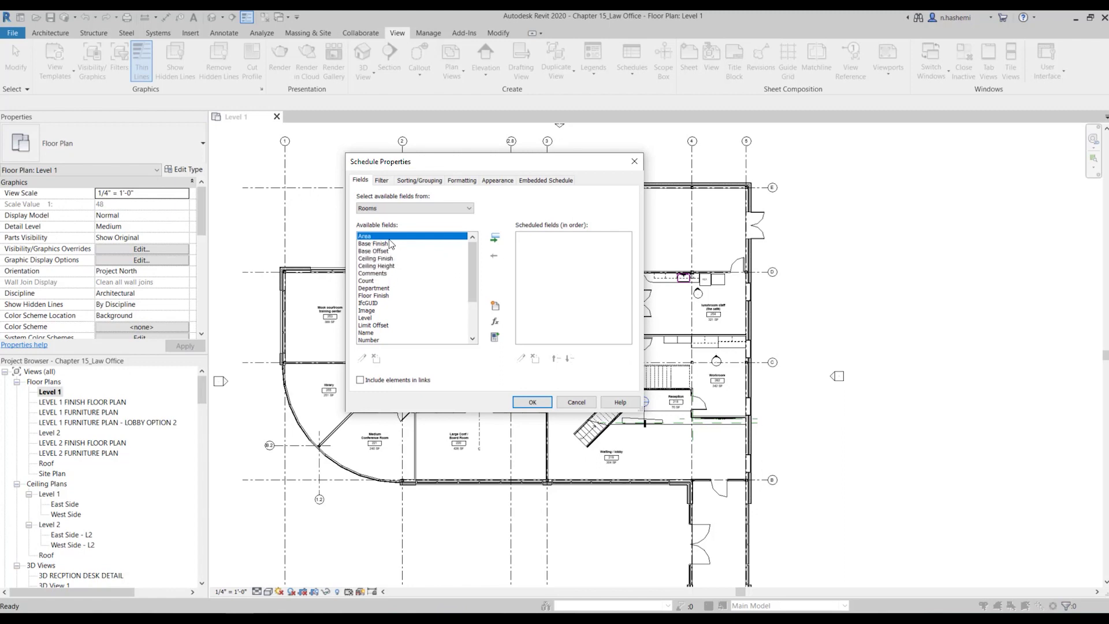
pyautogui.click(494, 239)
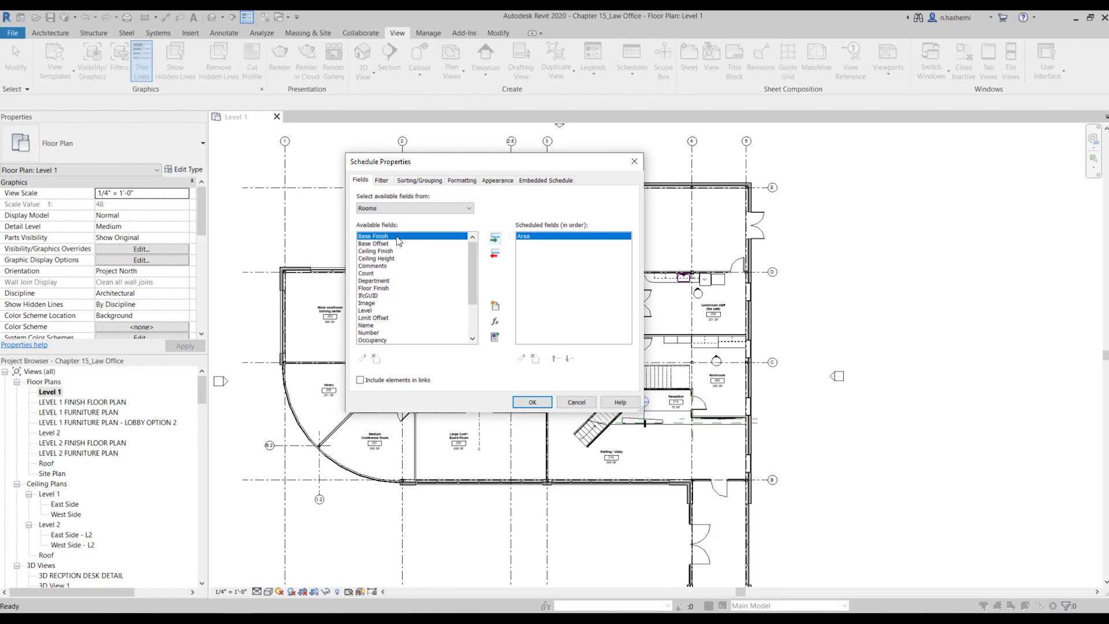
pyautogui.click(494, 240)
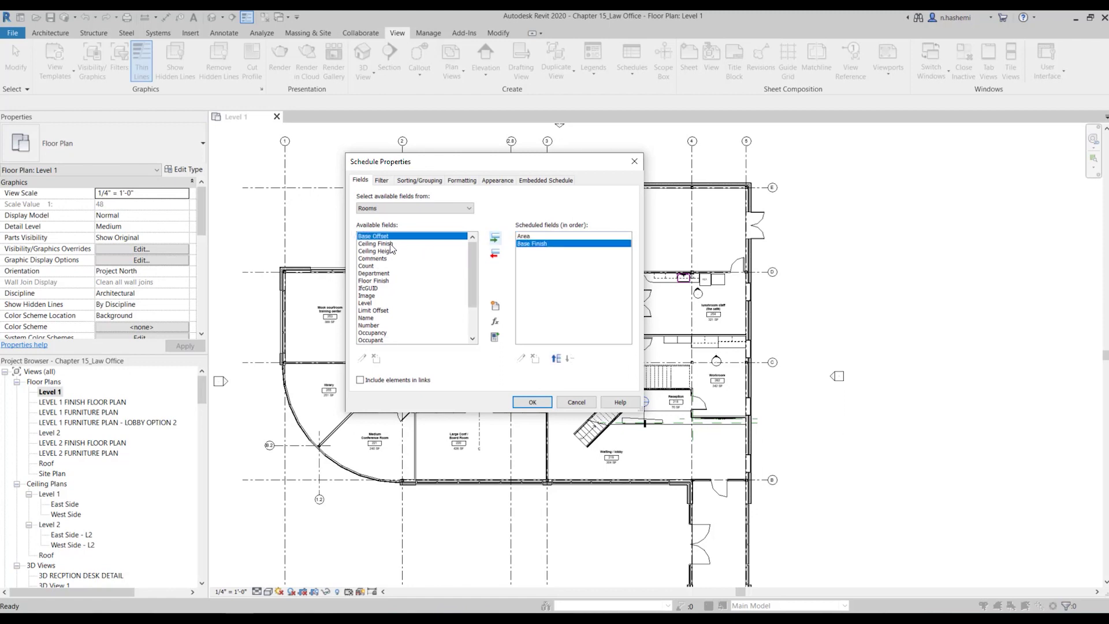
pyautogui.click(465, 243)
pyautogui.click(495, 239)
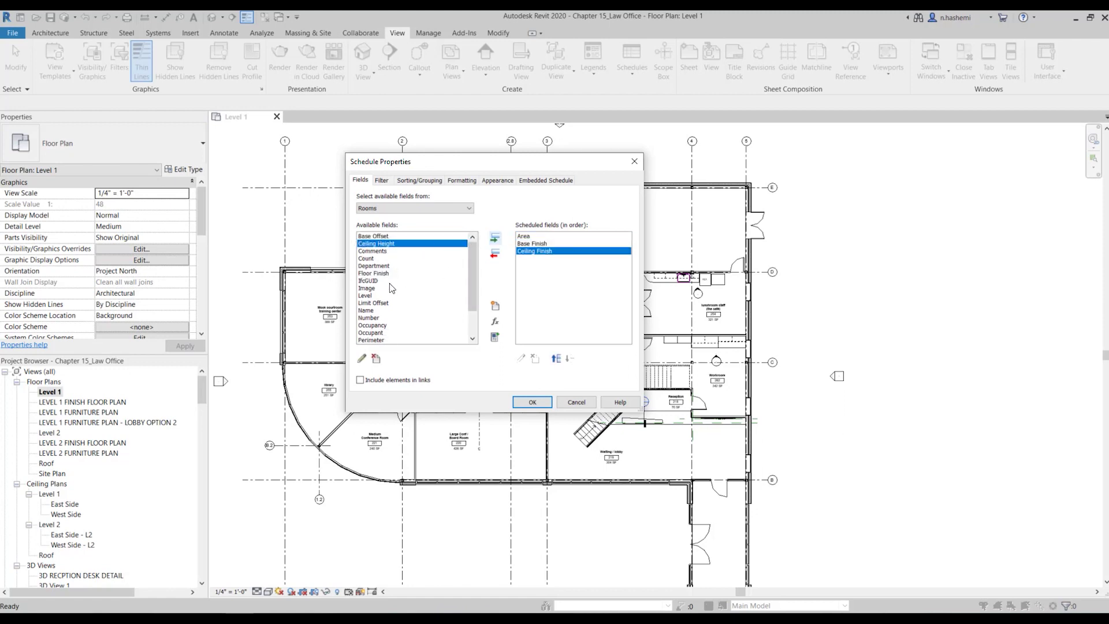
pyautogui.scroll(-1, 394, 292)
# - Add the Name, Number, Wall Finish and Floor Finish fields to the schedule
pyautogui.click(416, 296)
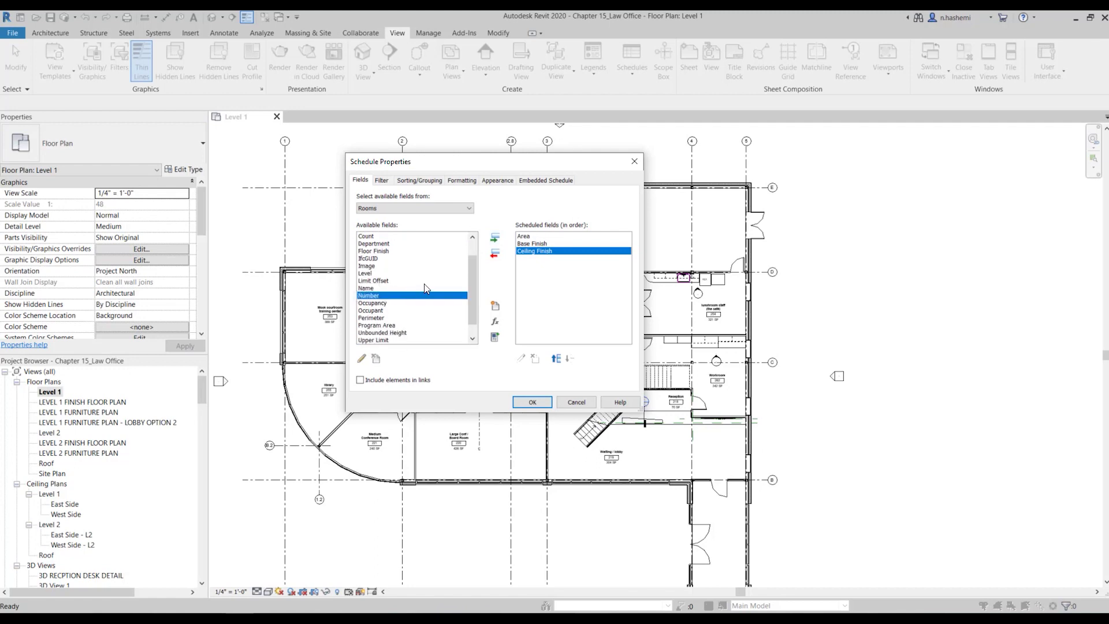
pyautogui.click(399, 289)
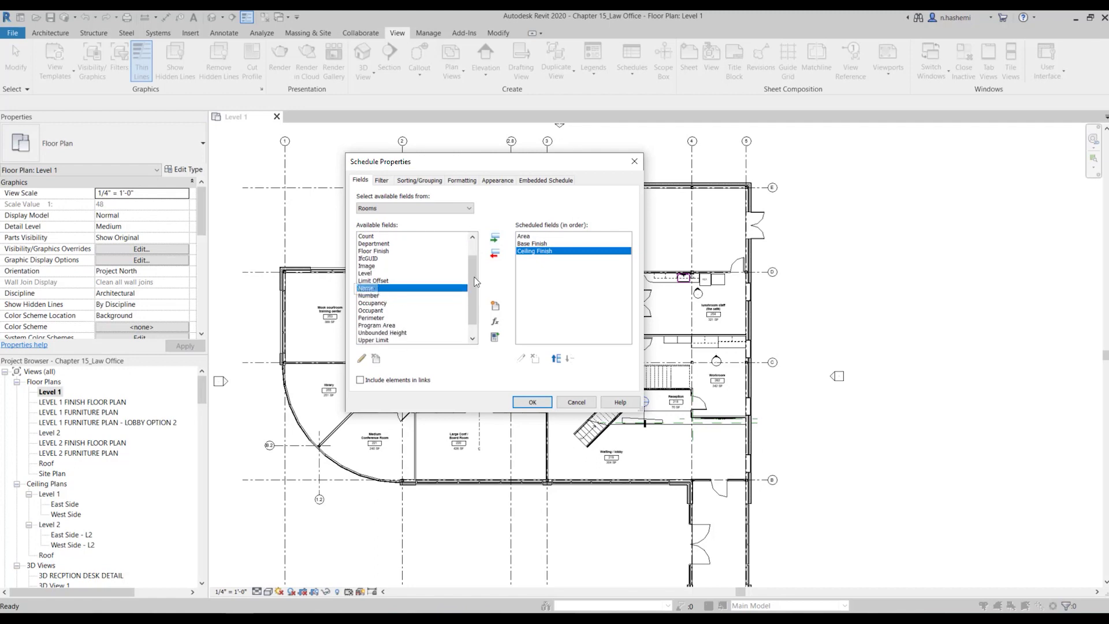
pyautogui.click(495, 239)
pyautogui.click(415, 289)
pyautogui.click(495, 238)
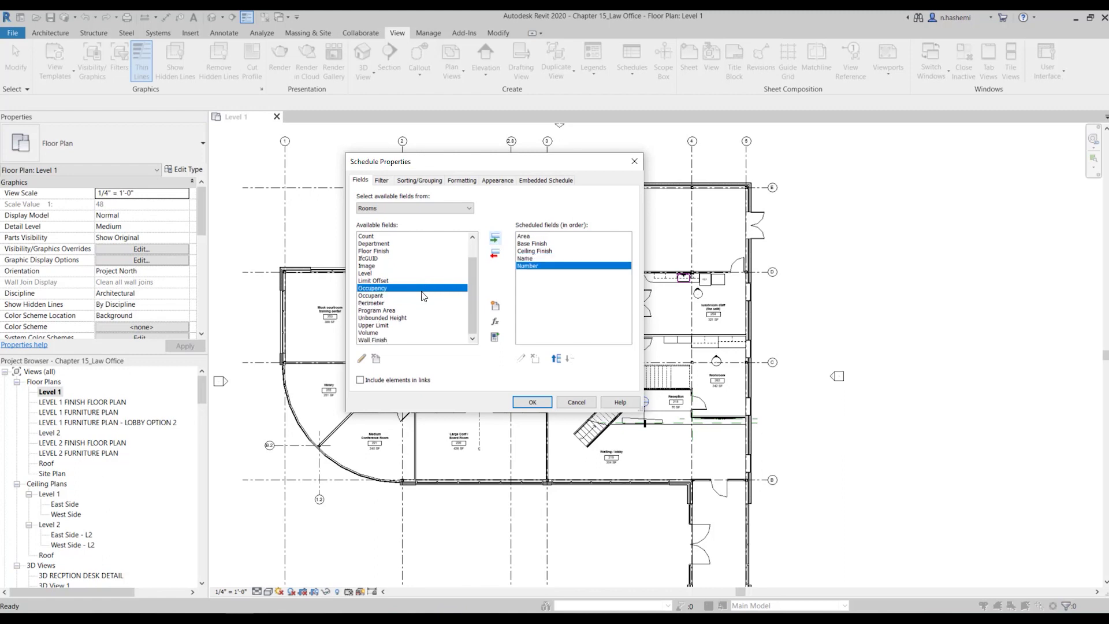
pyautogui.click(400, 340)
pyautogui.click(495, 238)
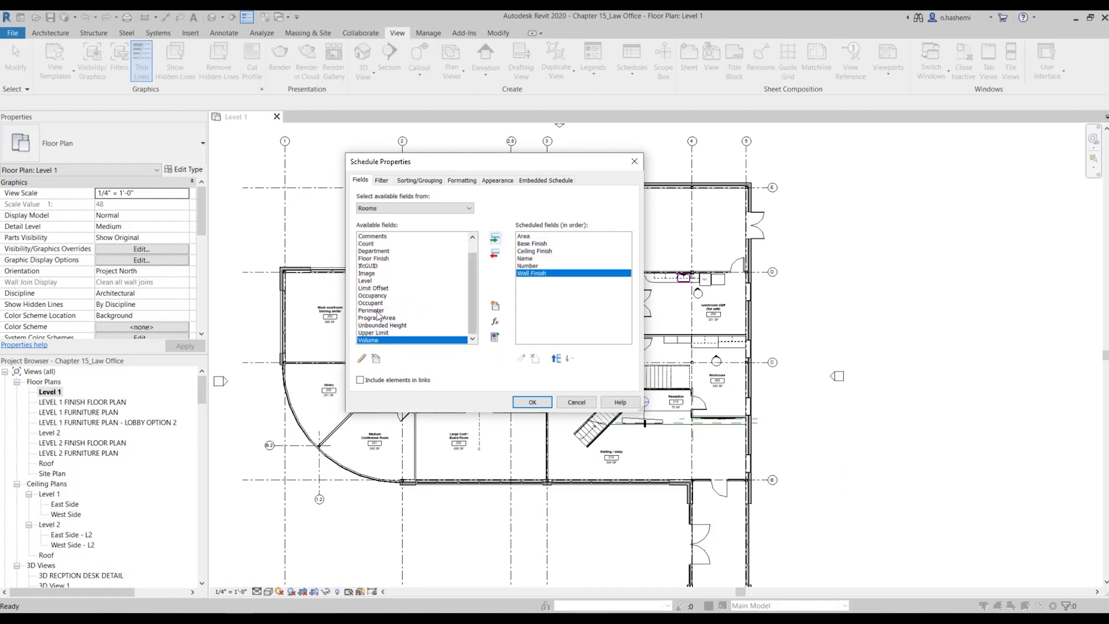
pyautogui.scroll(1, 399, 294)
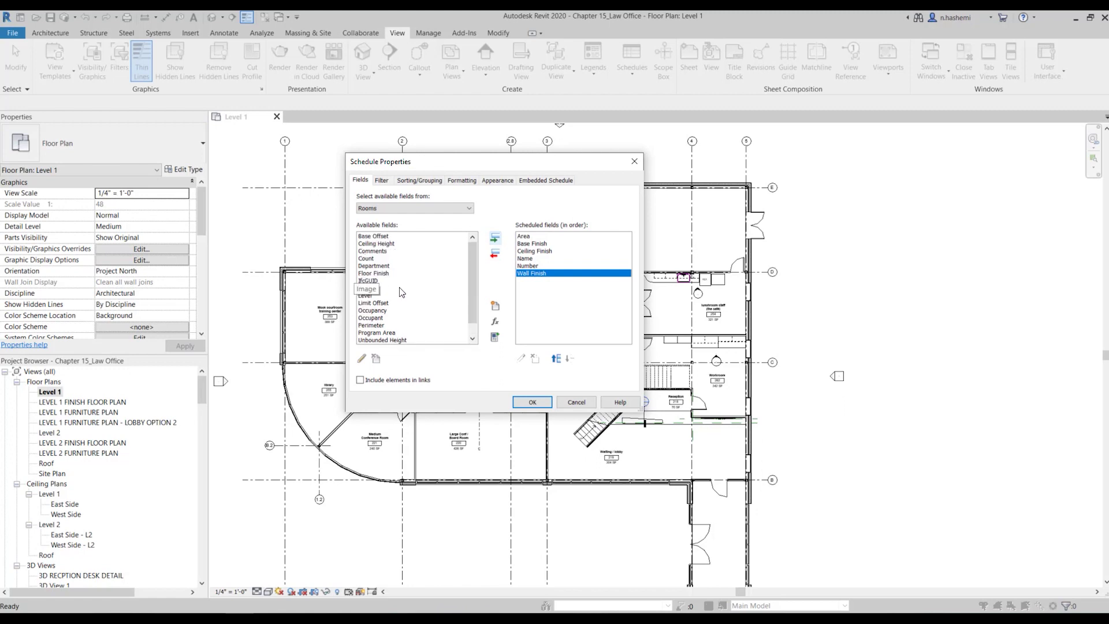
pyautogui.click(392, 274)
pyautogui.click(495, 237)
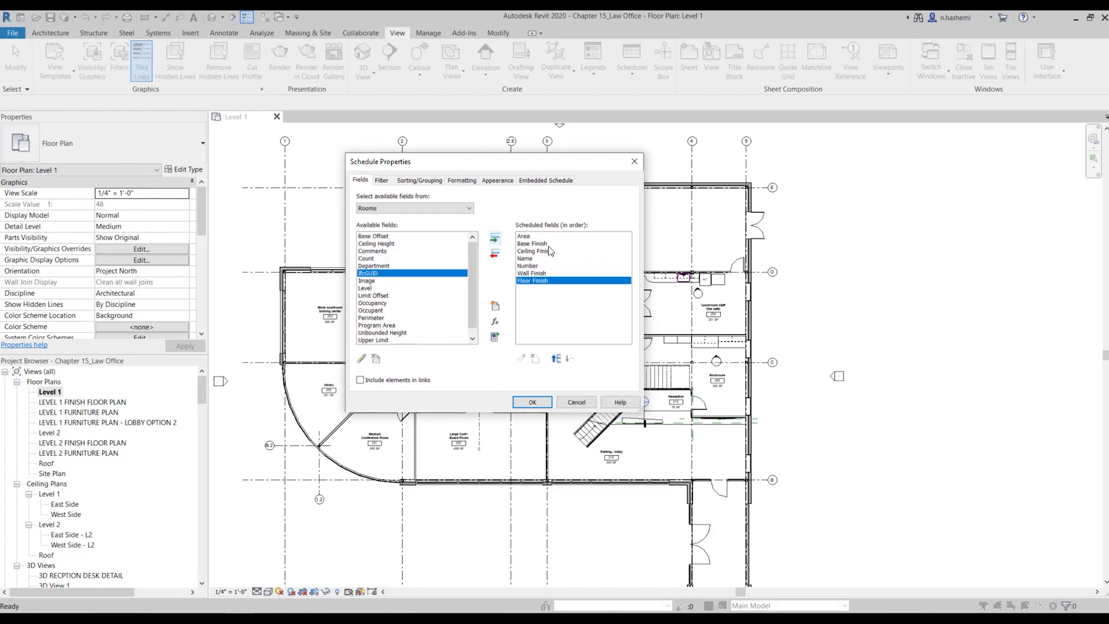
# - Move the Area field down to become the last column
pyautogui.click(554, 335)
pyautogui.click(570, 358)
pyautogui.click(569, 359)
pyautogui.click(569, 359)
pyautogui.click(571, 358)
pyautogui.click(570, 358)
pyautogui.click(570, 358)
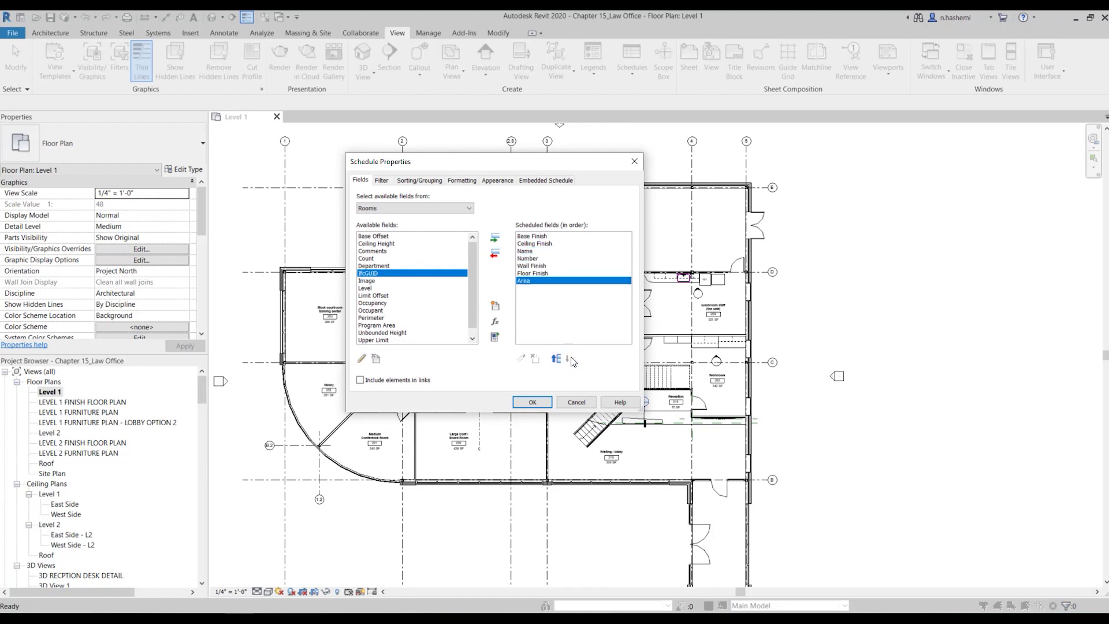
# - Reorder so Name comes first, then Number, then Base Finish, and create the schedule
pyautogui.click(541, 236)
pyautogui.click(570, 358)
pyautogui.click(570, 358)
pyautogui.click(535, 243)
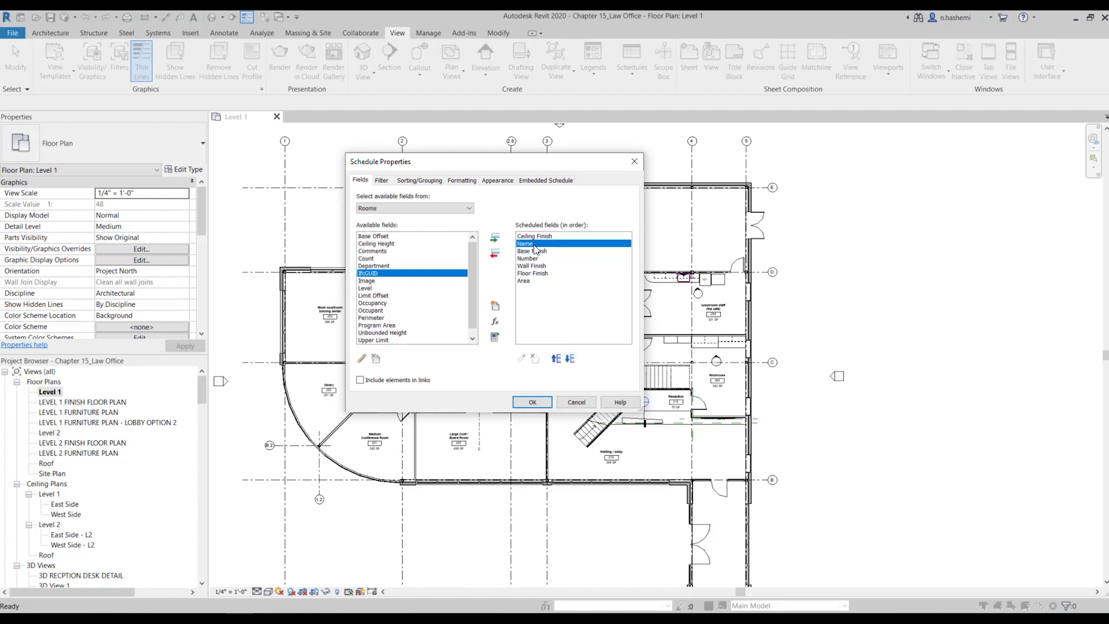
pyautogui.click(555, 358)
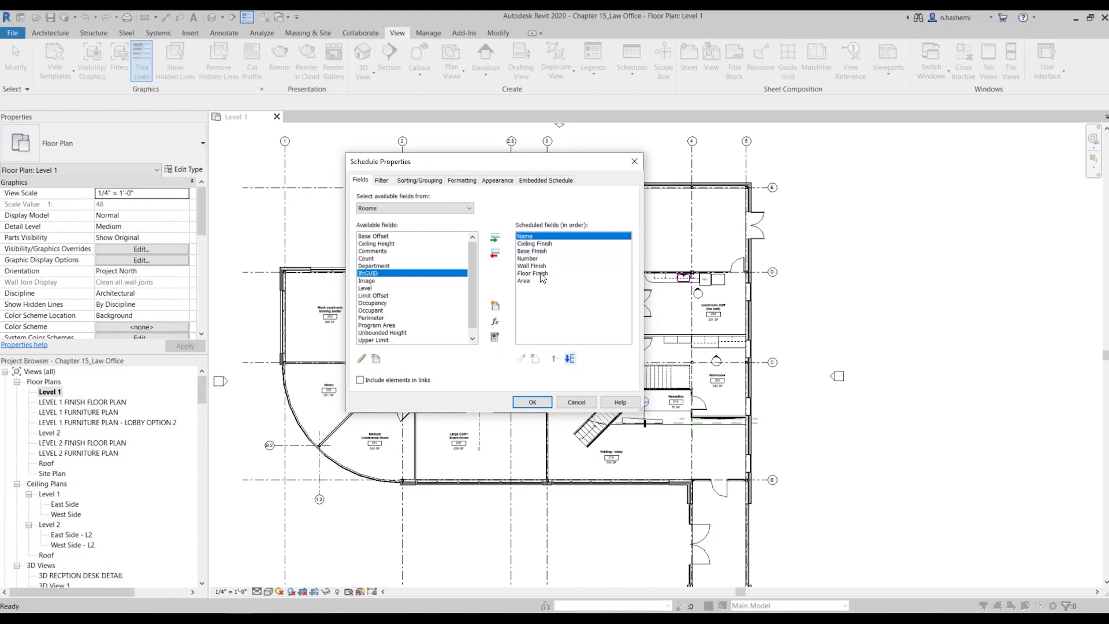
pyautogui.click(540, 258)
pyautogui.click(555, 358)
pyautogui.click(555, 358)
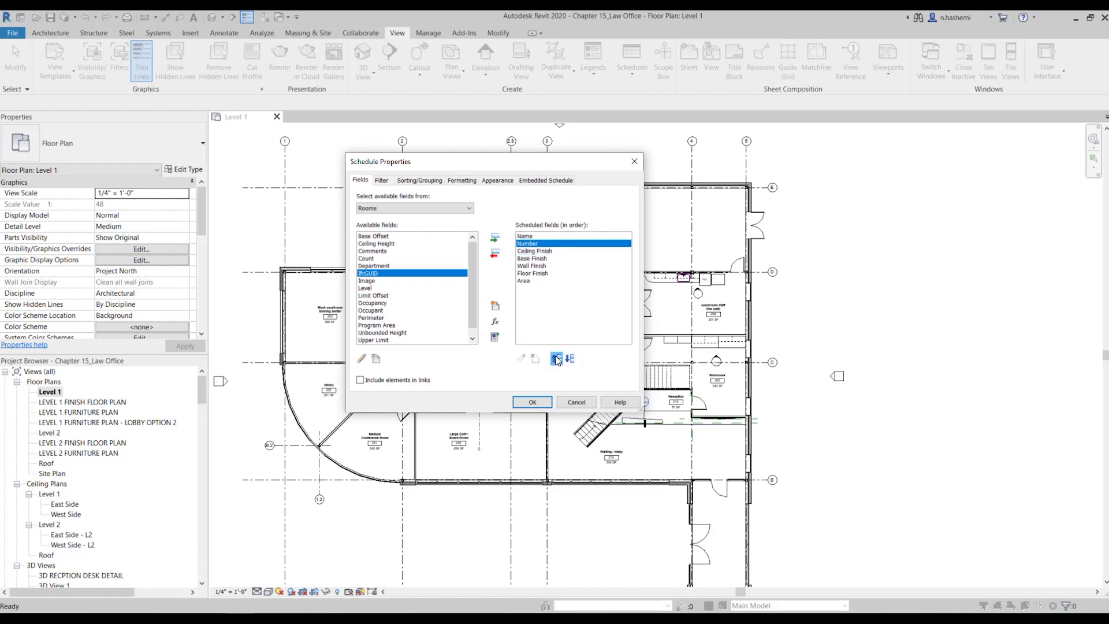
pyautogui.click(532, 402)
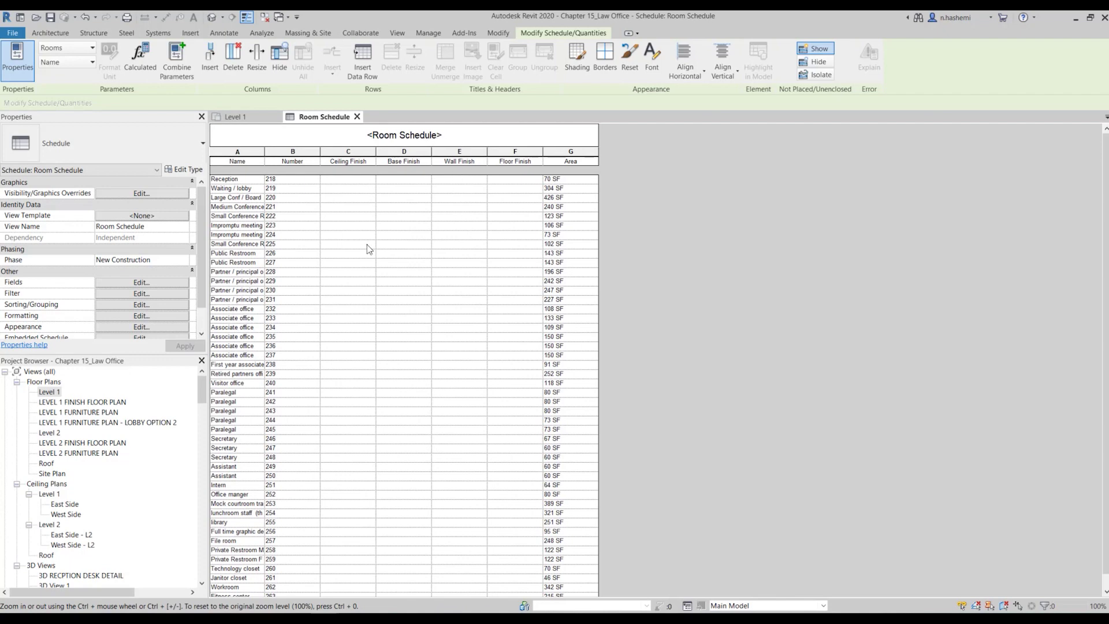
# - Inspect the empty Base Finish cells for rooms 224 and 226
pyautogui.click(396, 235)
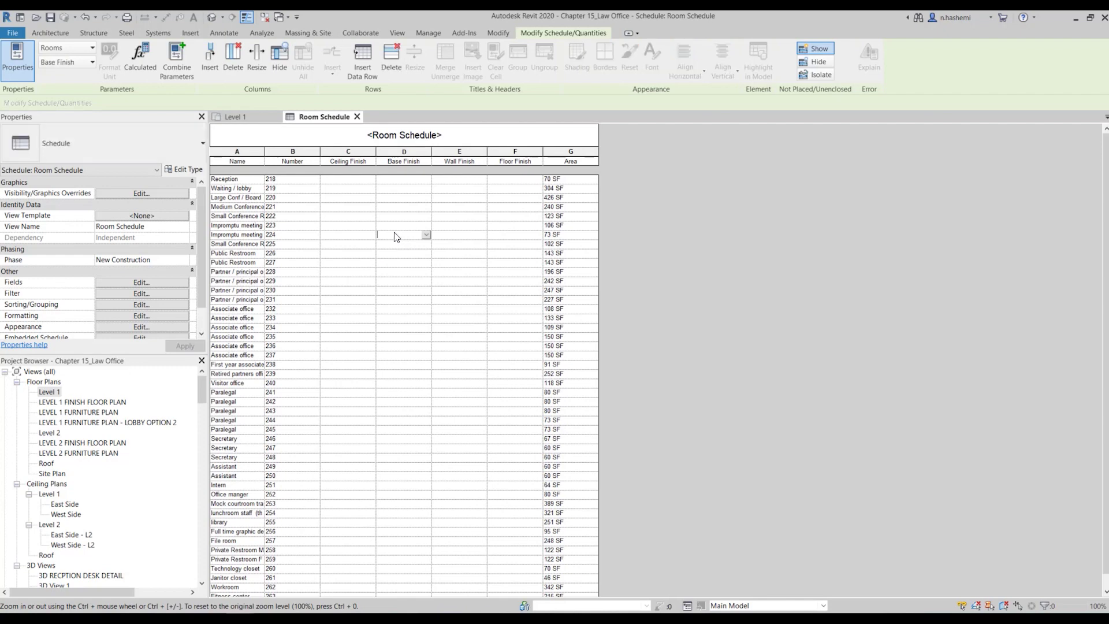
pyautogui.click(397, 254)
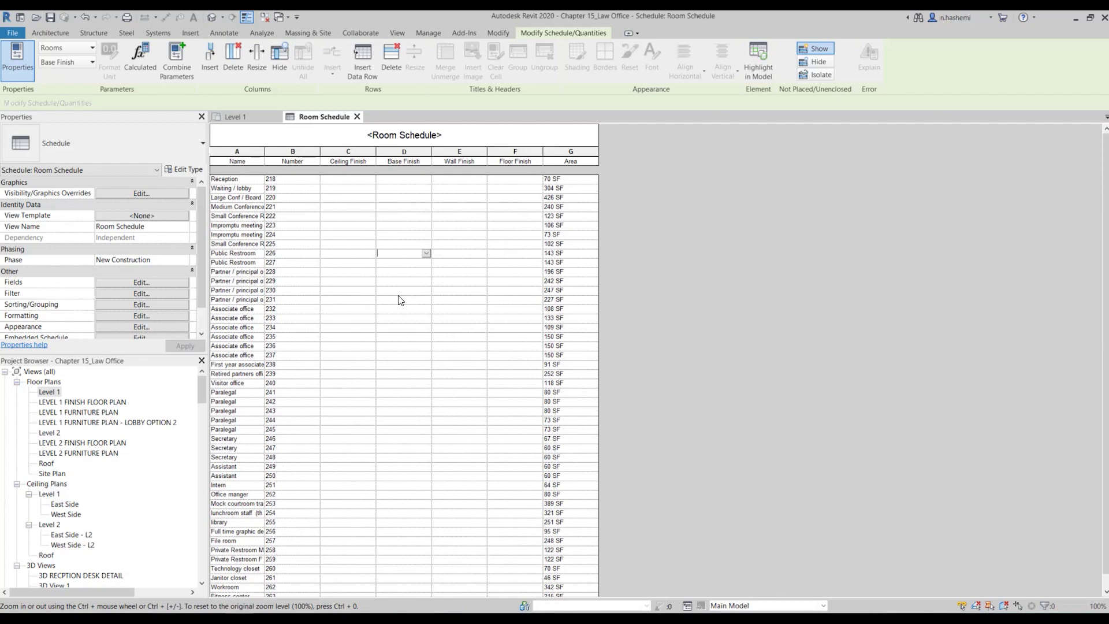
# - Return to the Level 1 floor plan and clear the restroom selection
pyautogui.click(232, 117)
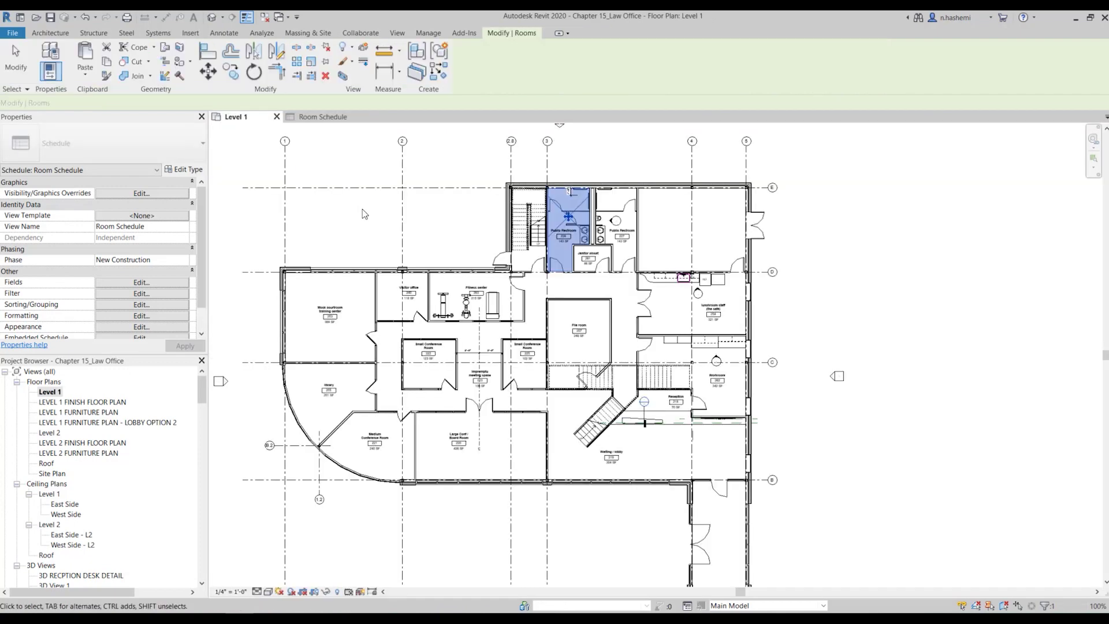
pyautogui.scroll(2, 327, 306)
pyautogui.click(341, 234)
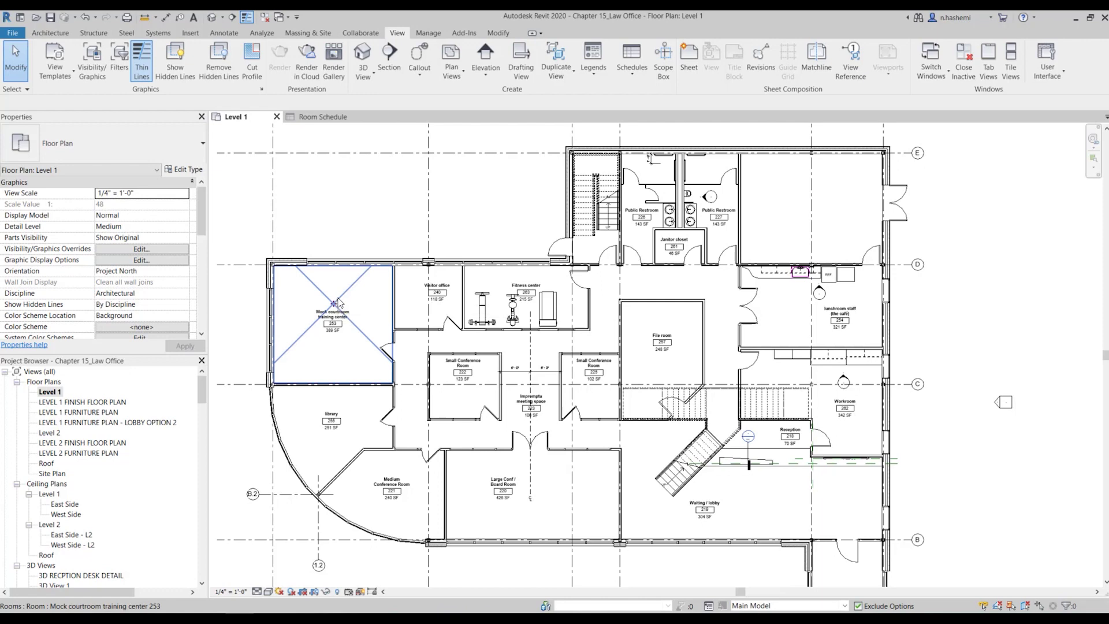
pyautogui.scroll(2, 304, 338)
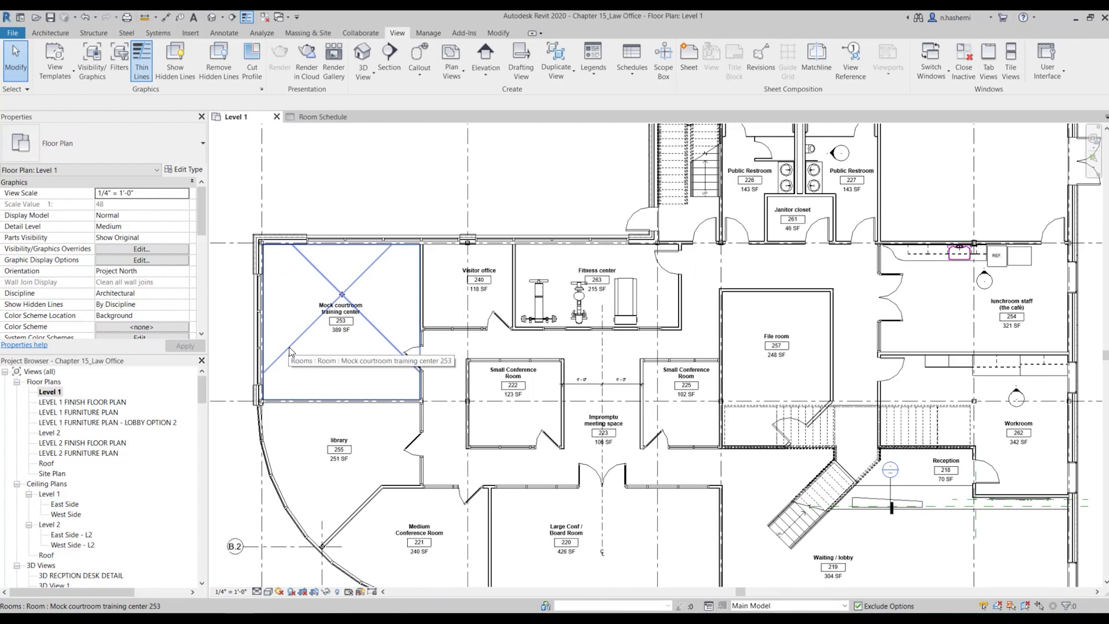
# - Select Mock courtroom training center, Visitor office, Library and Medium Conference Room, then edit Base Finish
pyautogui.click(288, 347)
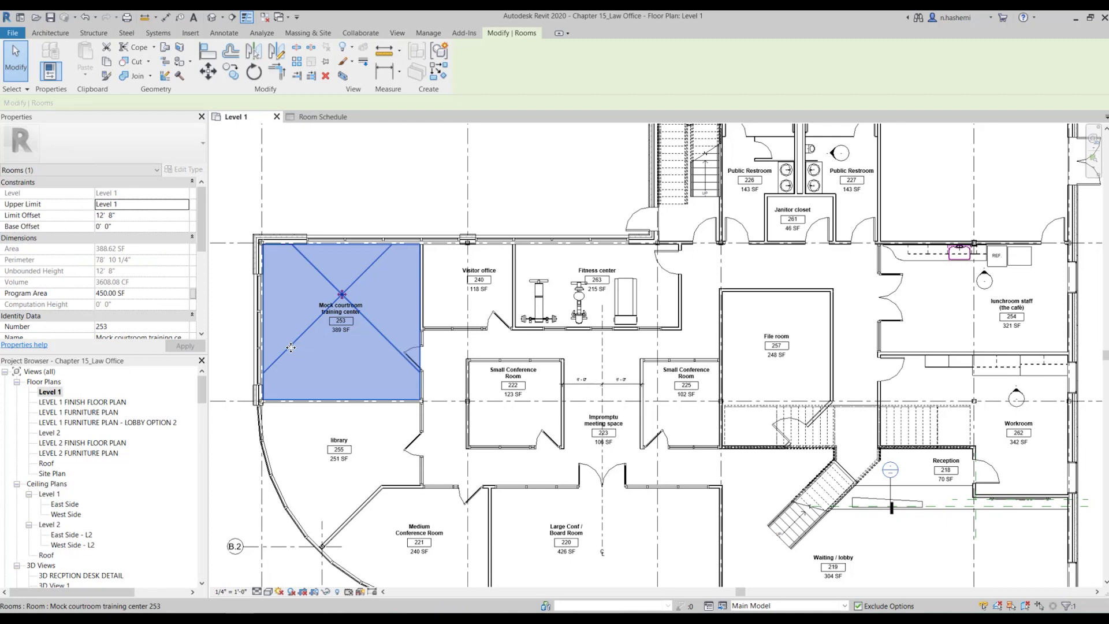
pyautogui.keyDown('ctrl'); pyautogui.click(458, 308); pyautogui.keyUp('ctrl')
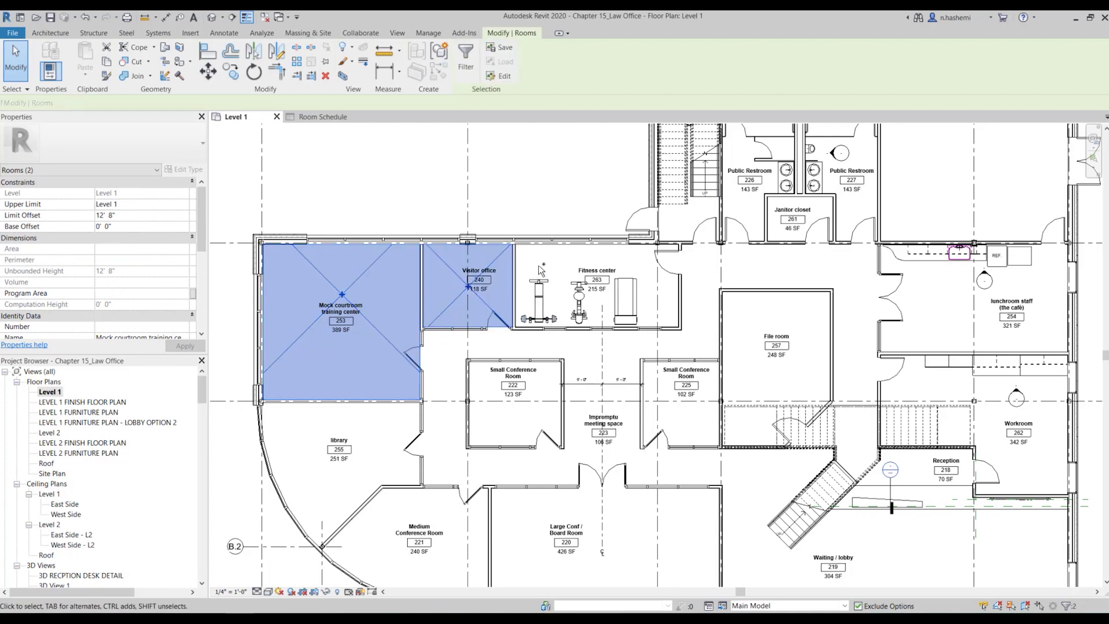
pyautogui.keyDown('ctrl'); pyautogui.click(362, 424); pyautogui.keyUp('ctrl')
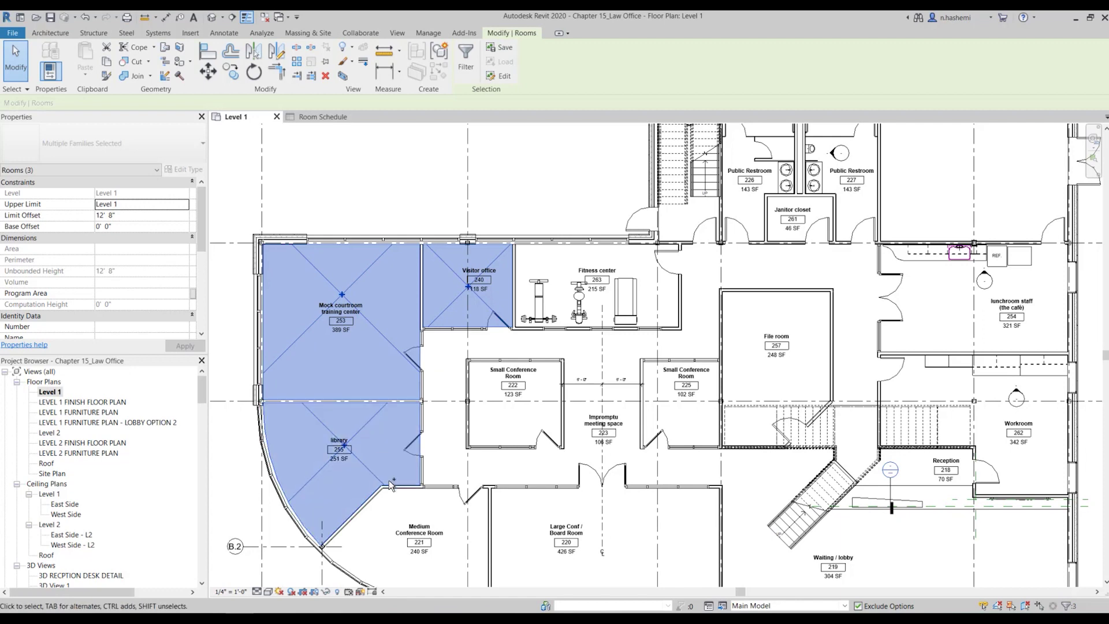
pyautogui.keyDown('ctrl'); pyautogui.click(401, 505); pyautogui.keyUp('ctrl')
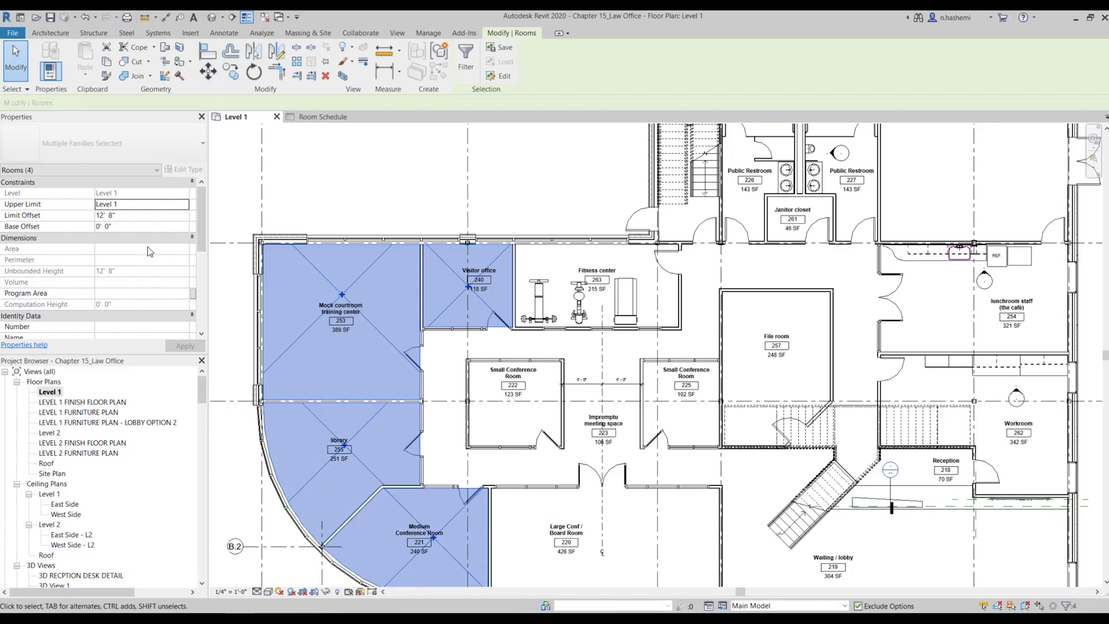
pyautogui.scroll(-3, 115, 253)
pyautogui.scroll(-3, 88, 268)
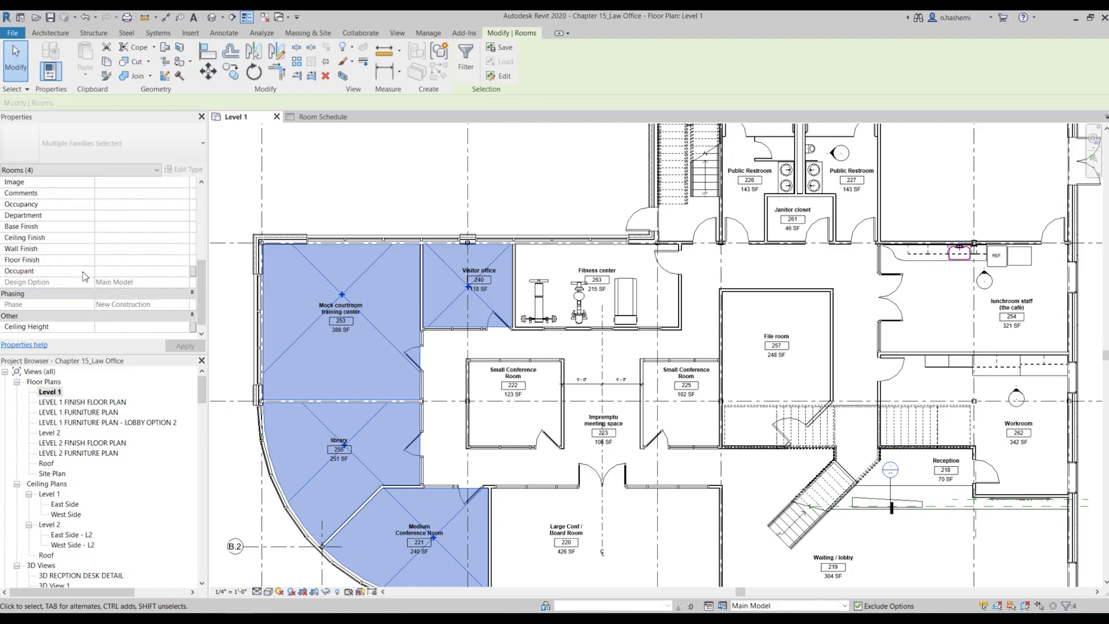
pyautogui.scroll(5, 93, 265)
pyautogui.scroll(-3, 115, 261)
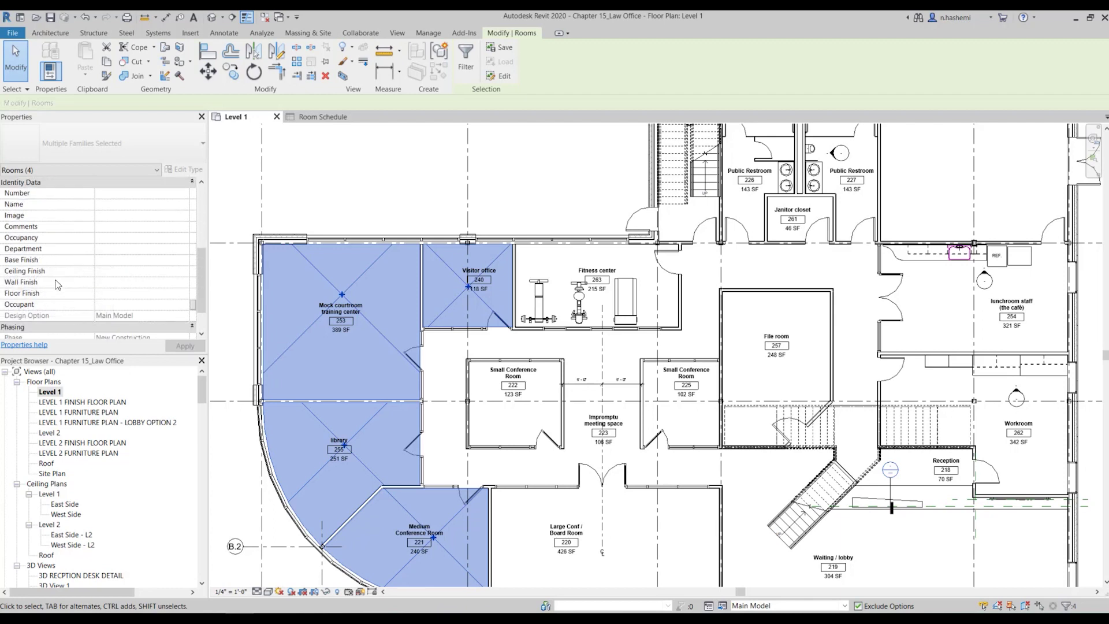
pyautogui.click(139, 266)
# - Enter WD.1, ACT.1, PT.1 and CPT.1 as Base, Ceiling, Wall and Floor Finish, and apply
pyautogui.write('WD.1')
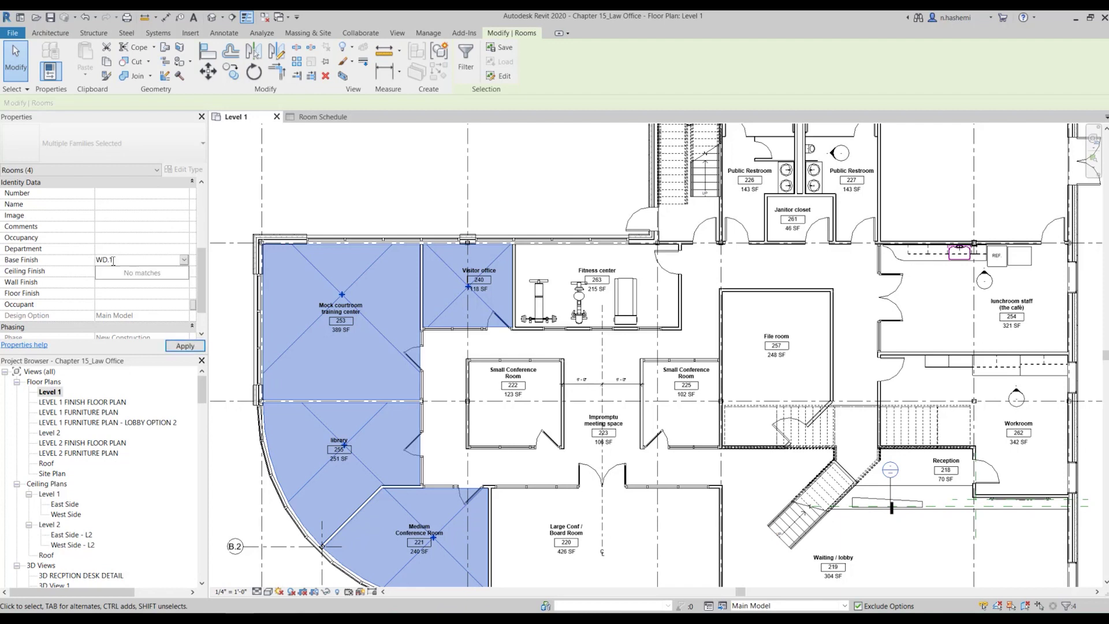
pyautogui.click(106, 271)
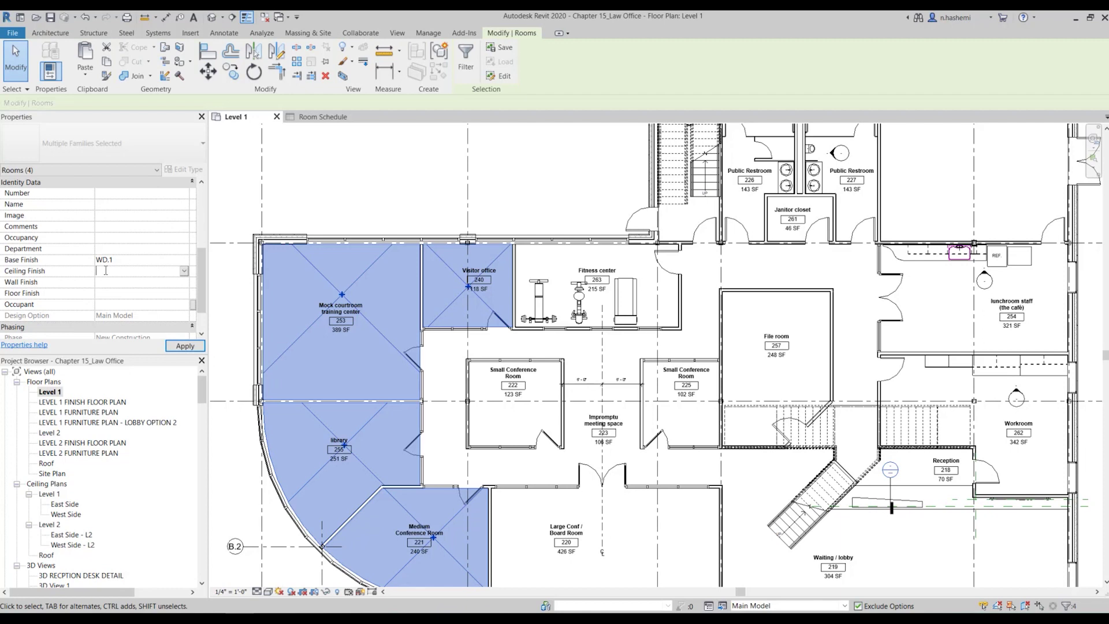
pyautogui.write('ACT.1')
pyautogui.click(104, 282)
pyautogui.write('PT.1')
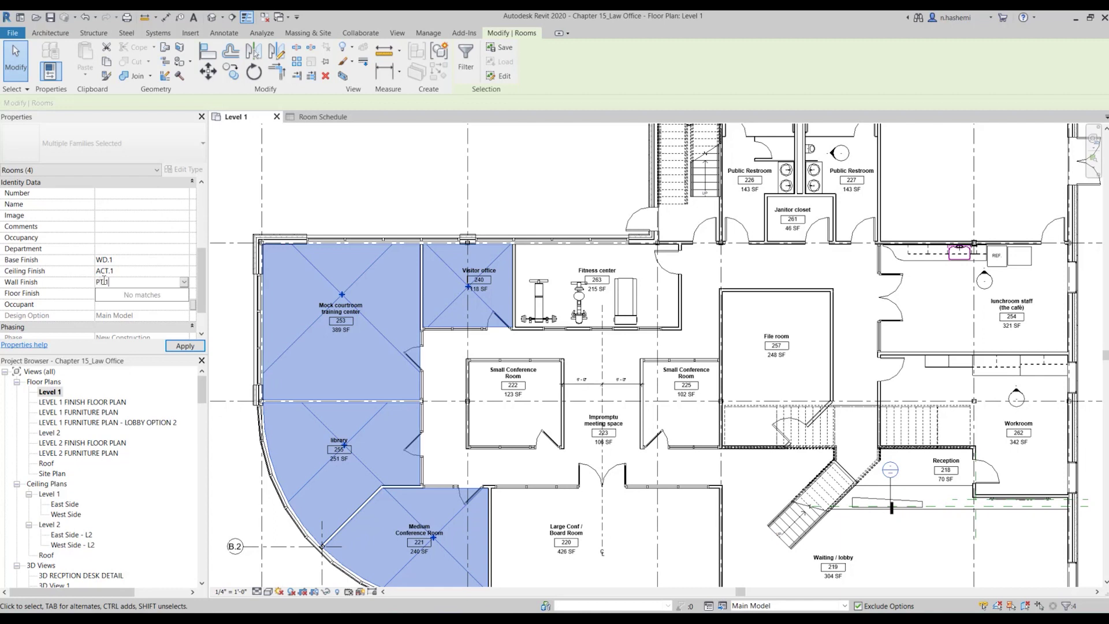
pyautogui.click(127, 295)
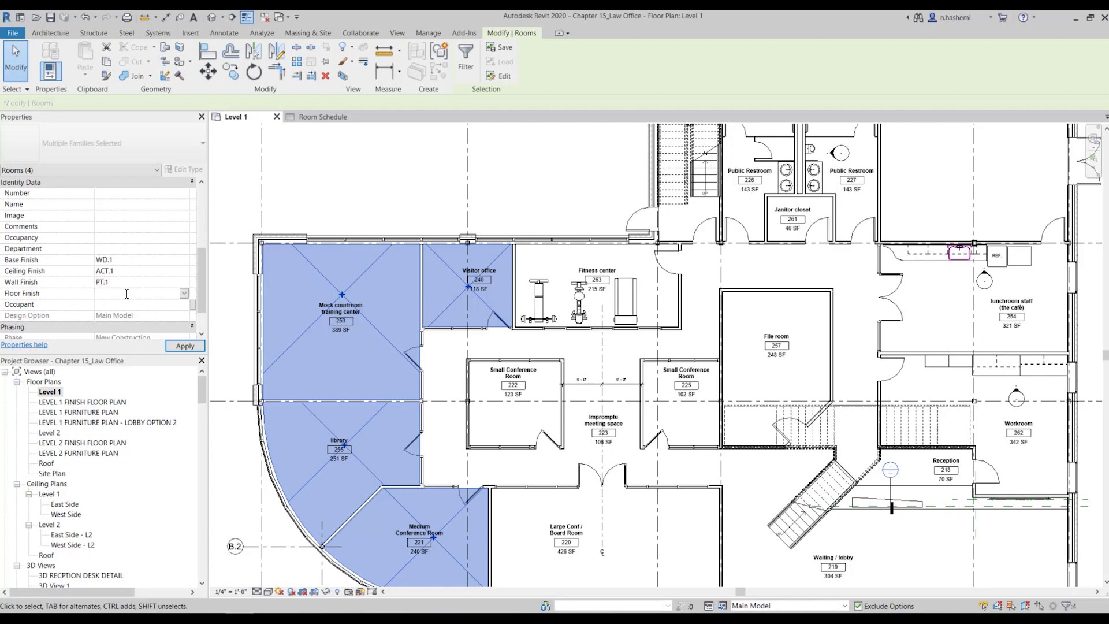
pyautogui.write('CPT.1')
pyautogui.click(185, 346)
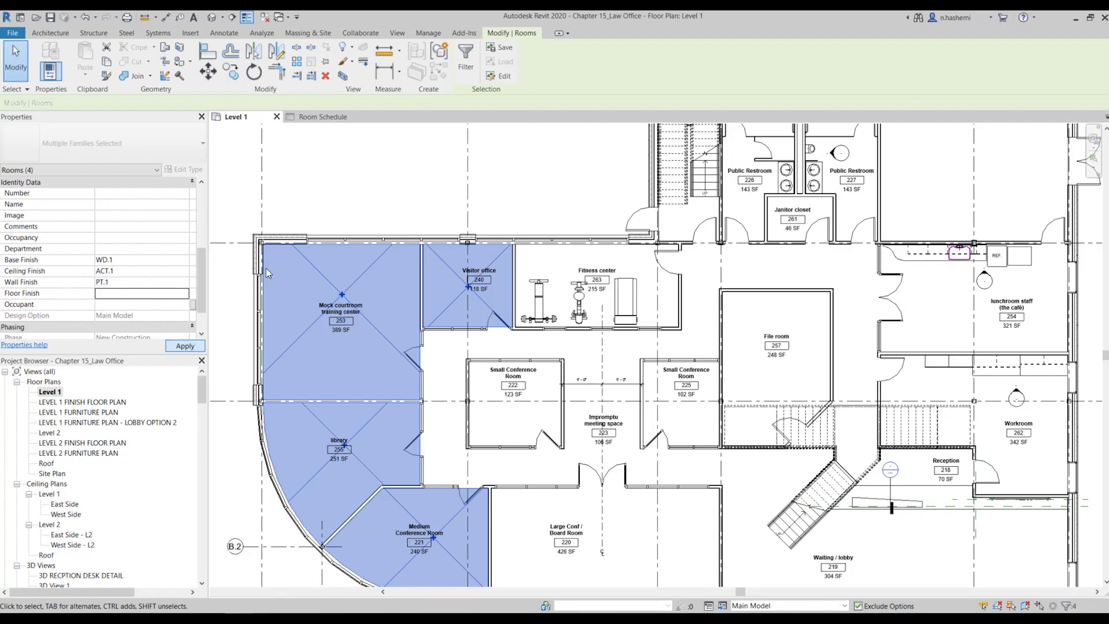
# - Re-enter CPT.1 as the rooms' Floor Finish and apply it
pyautogui.click(127, 291)
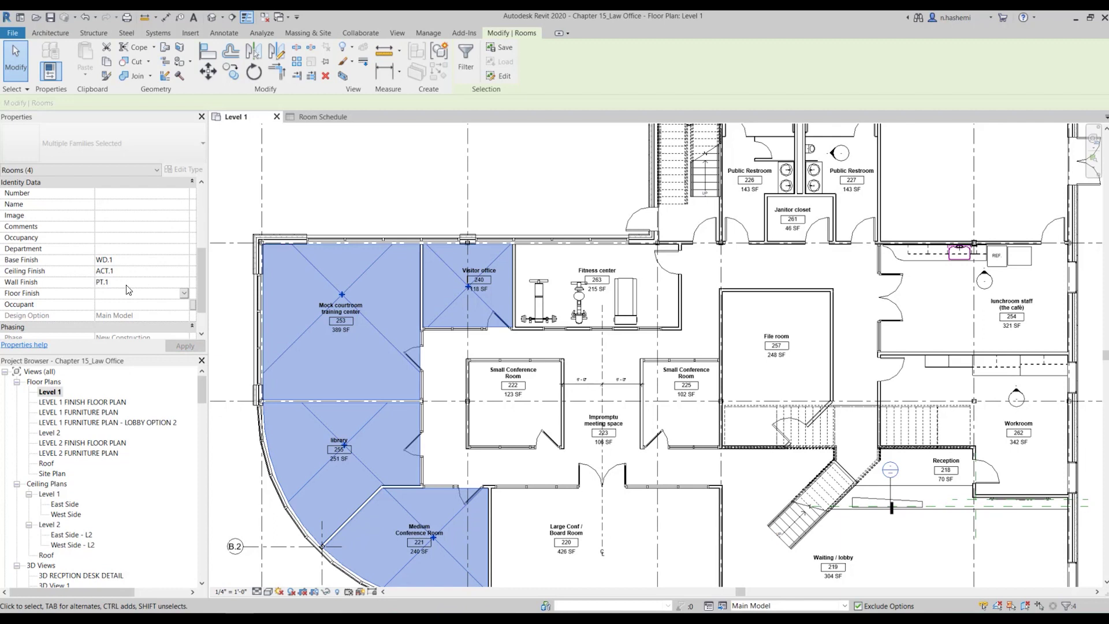
pyautogui.write('CPT.1')
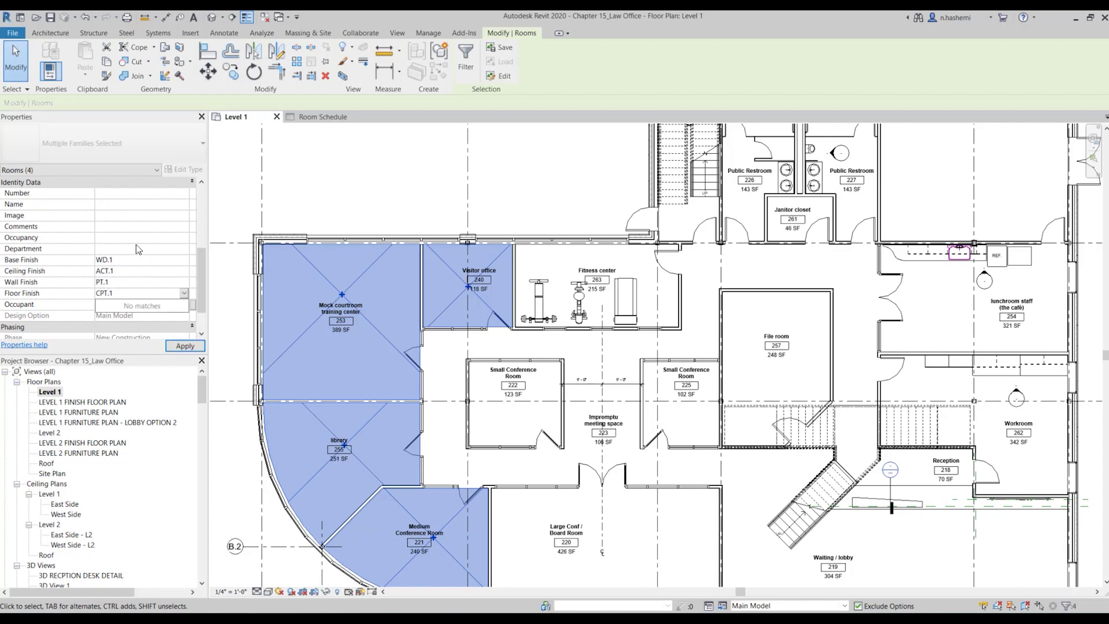
pyautogui.click(185, 347)
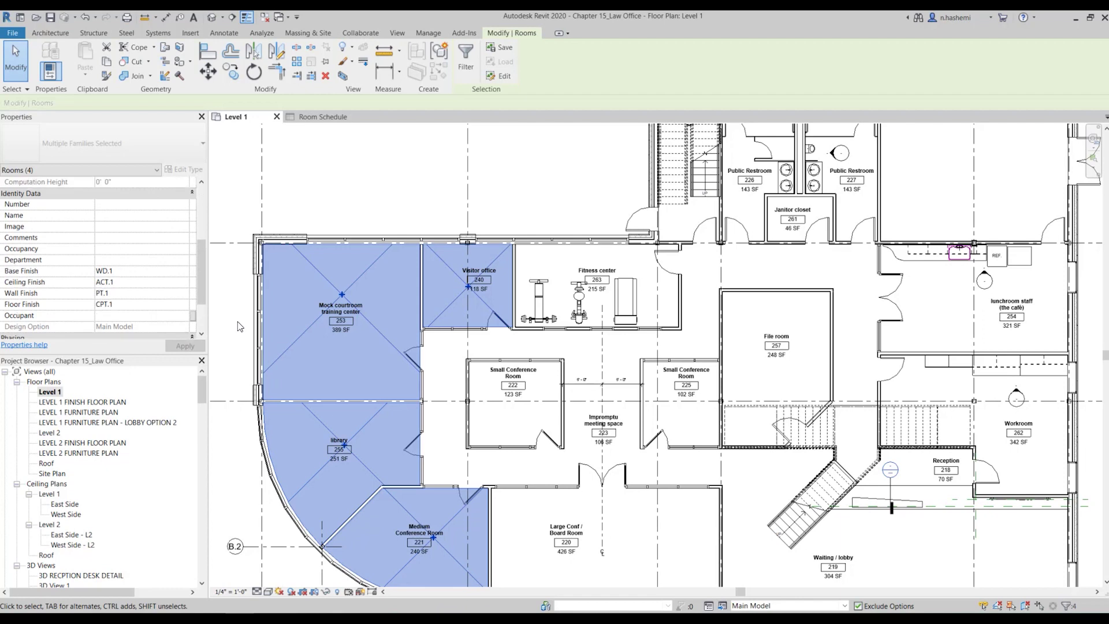
pyautogui.click(299, 188)
pyautogui.click(311, 118)
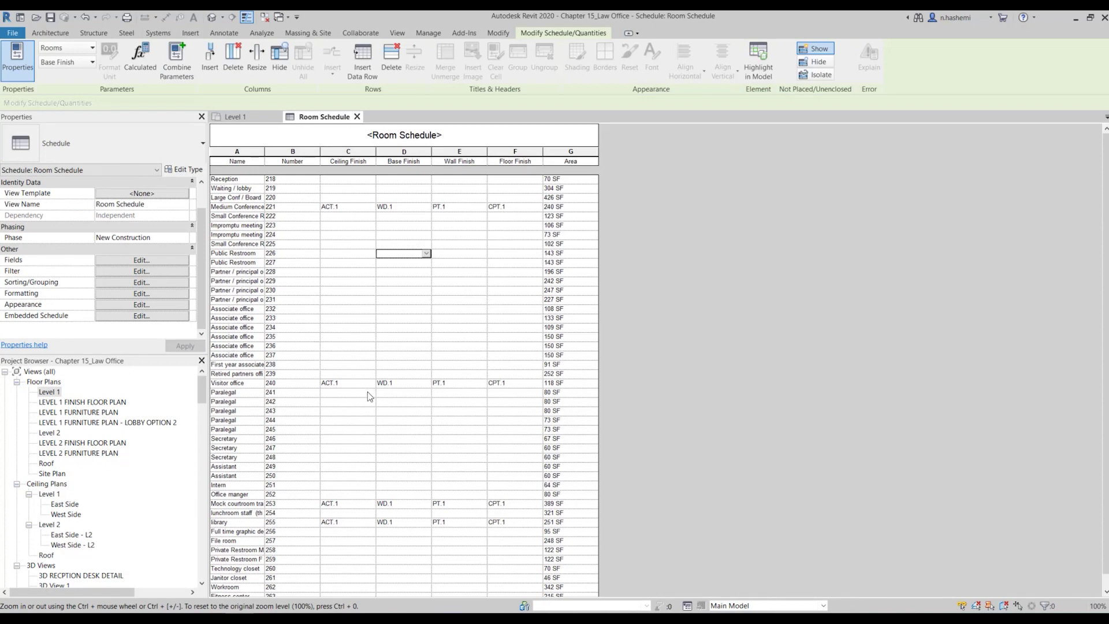
pyautogui.click(242, 117)
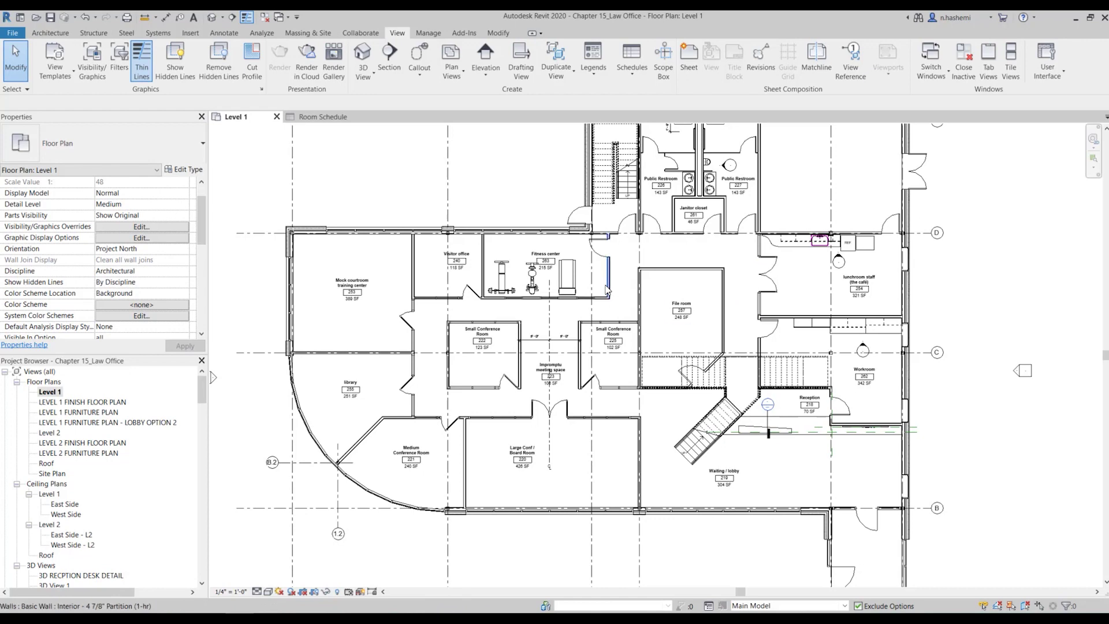
pyautogui.click(312, 317)
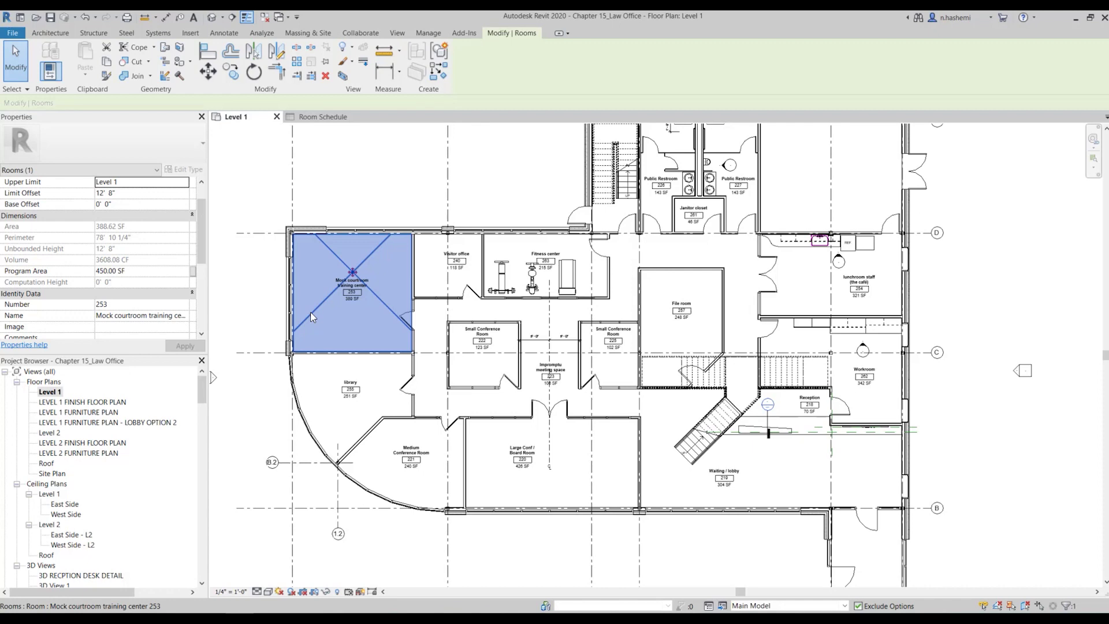
pyautogui.press('Escape')
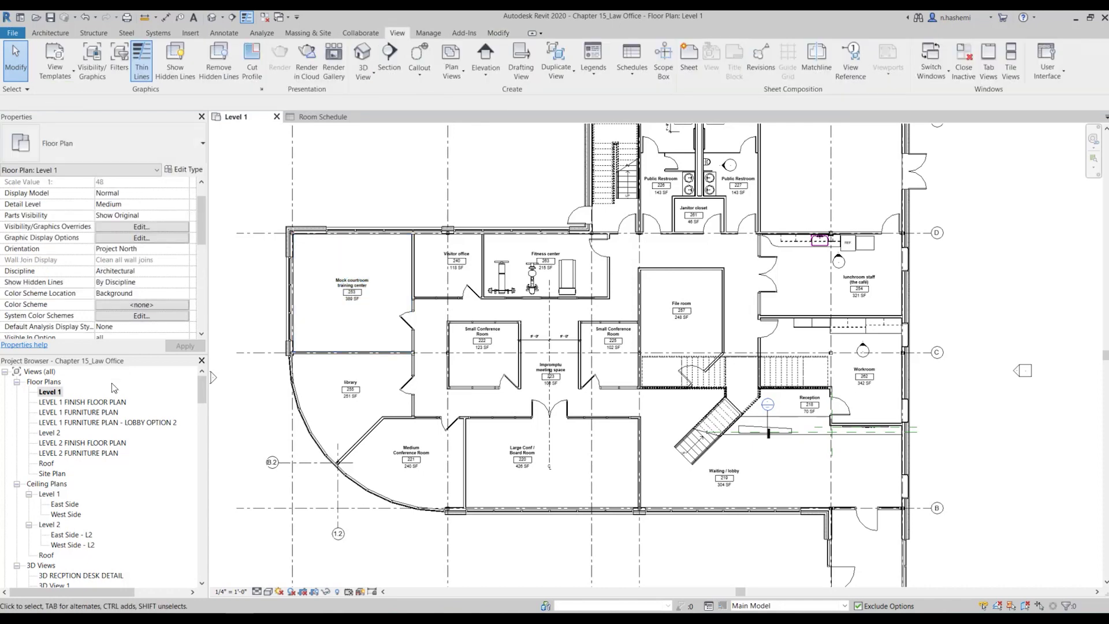
# - Duplicate the Level 1 floor plan without its tags
pyautogui.rightClick(52, 393)
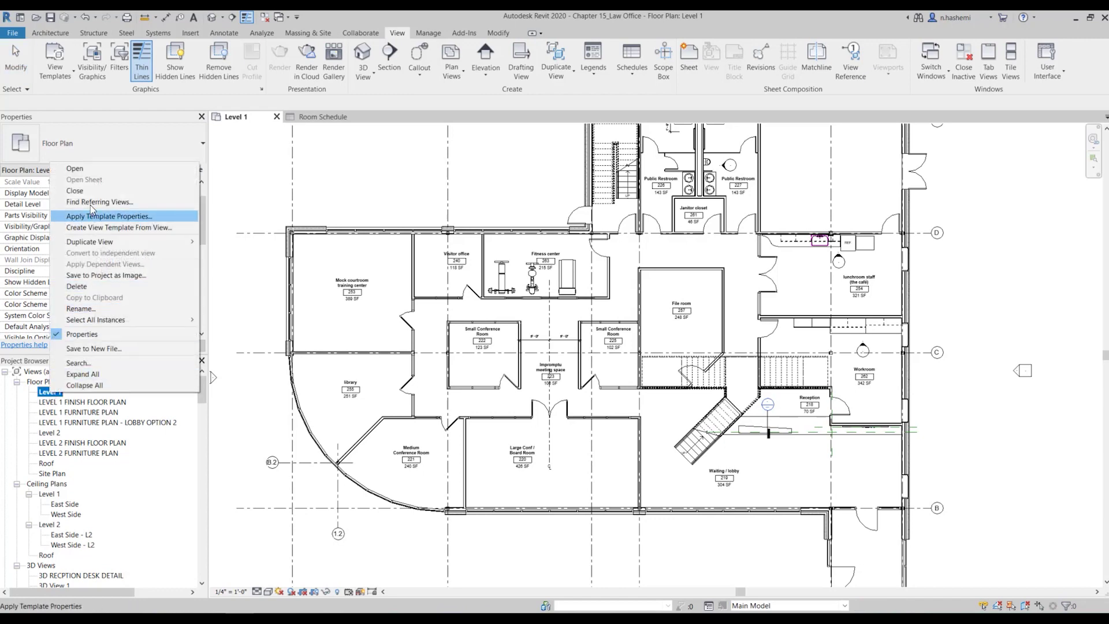
pyautogui.moveTo(110, 243)
pyautogui.click(217, 243)
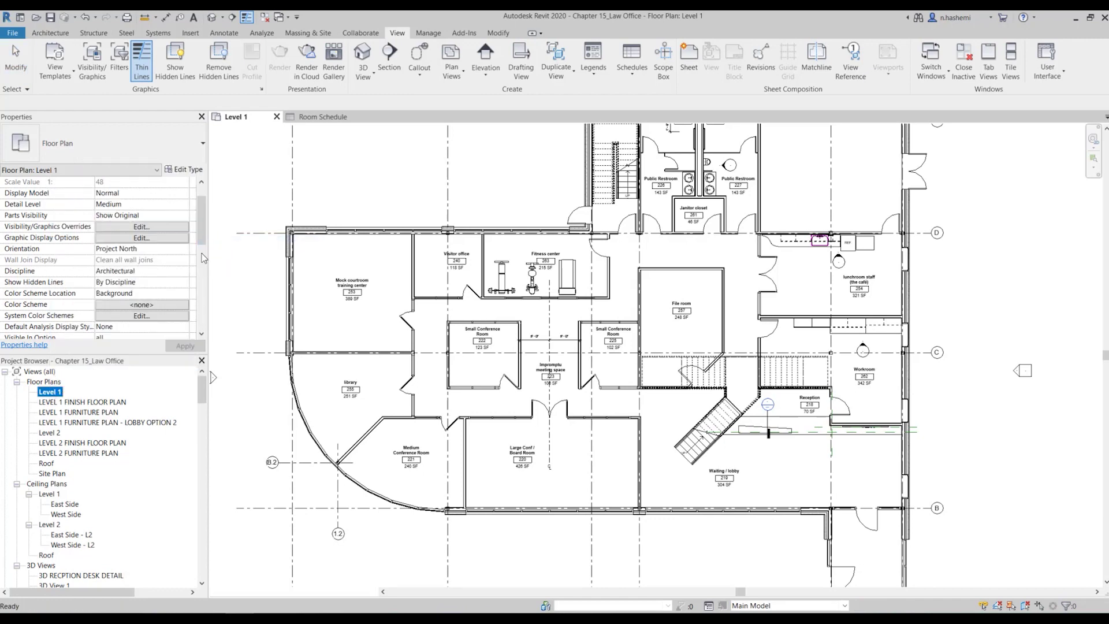
# - Rename the Level 1 Copy 1 view to 'Level 1 - COLOR'
pyautogui.click(76, 404)
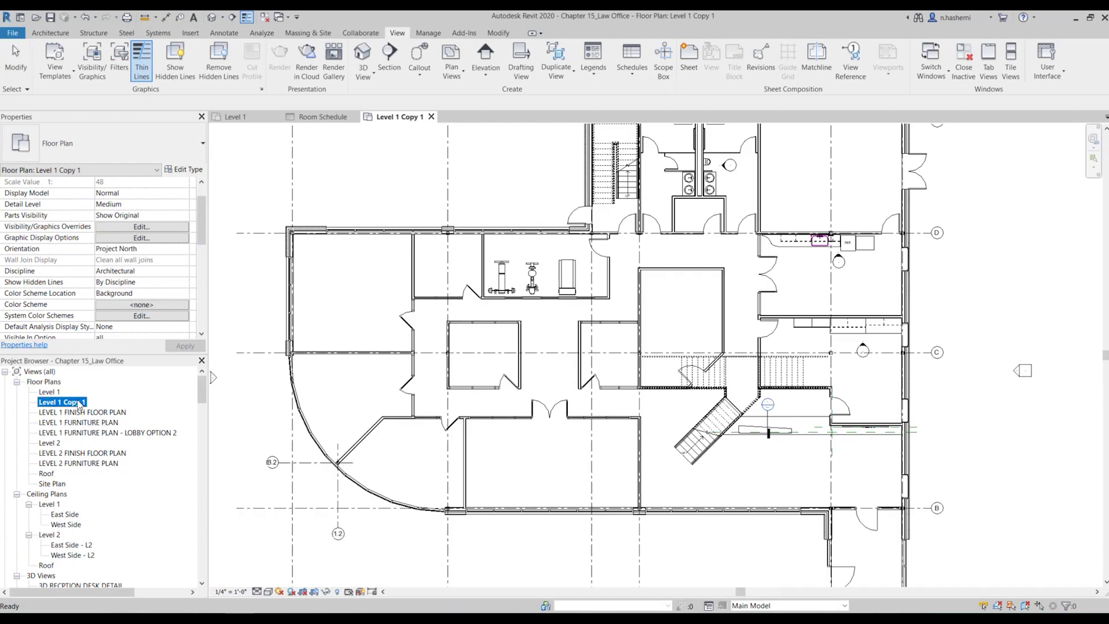
pyautogui.click(64, 401)
pyautogui.moveTo(63, 401); pyautogui.dragTo(98, 402)
pyautogui.write('- Col')
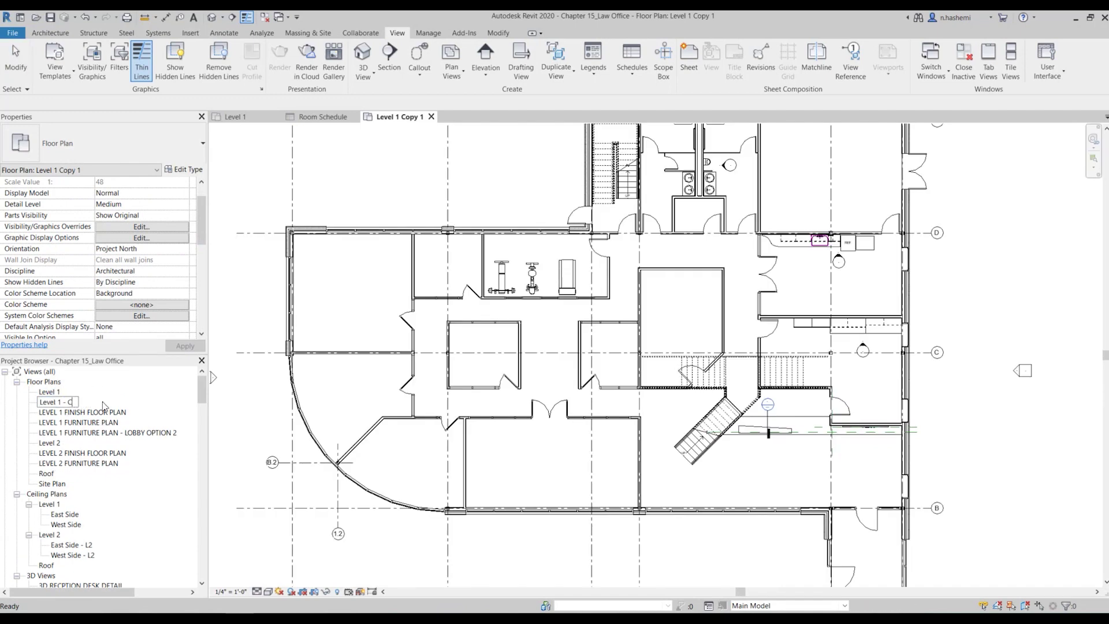
pyautogui.press('BackSpace')
pyautogui.press('BackSpace')
pyautogui.write('OLOR')
pyautogui.click(241, 376)
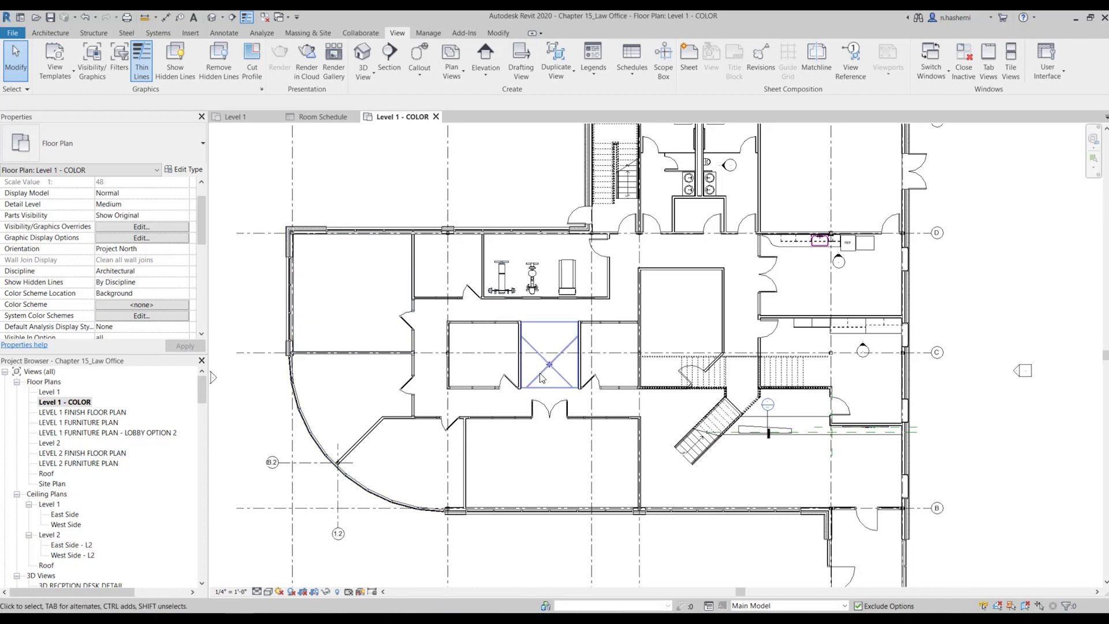
# - Tag all untagged rooms in the view using the Room Tag type
pyautogui.click(218, 34)
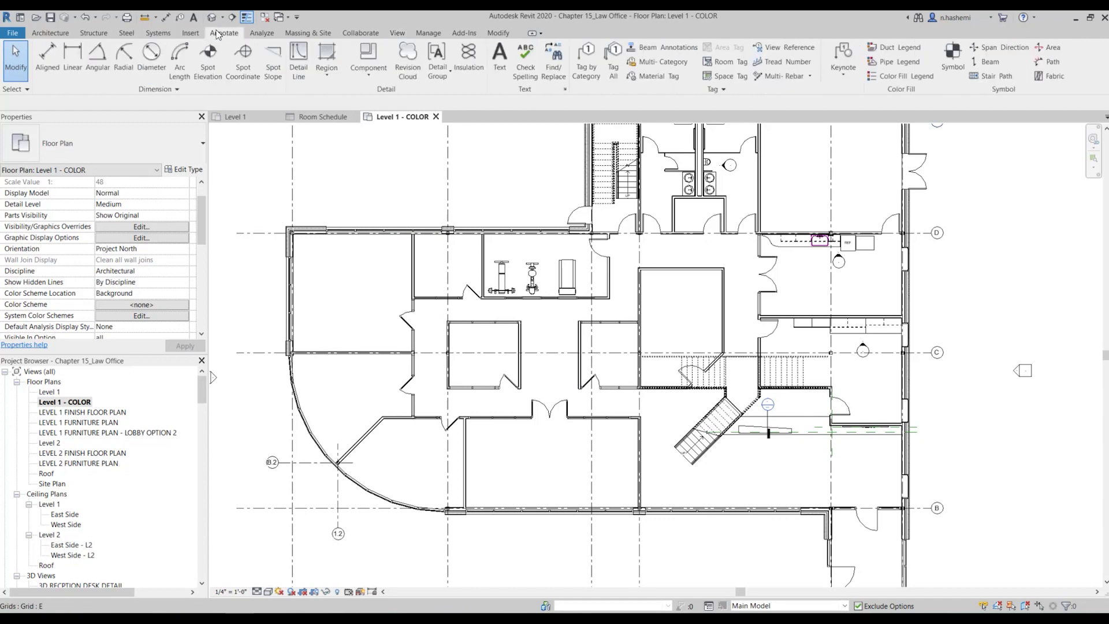
pyautogui.click(613, 72)
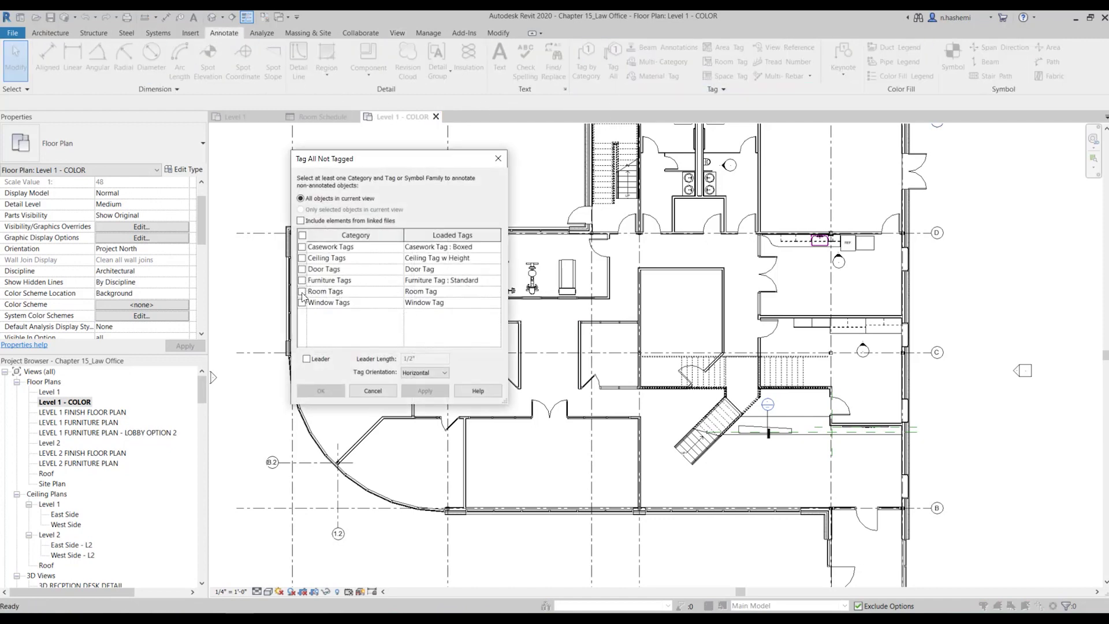
pyautogui.click(301, 291)
pyautogui.click(442, 294)
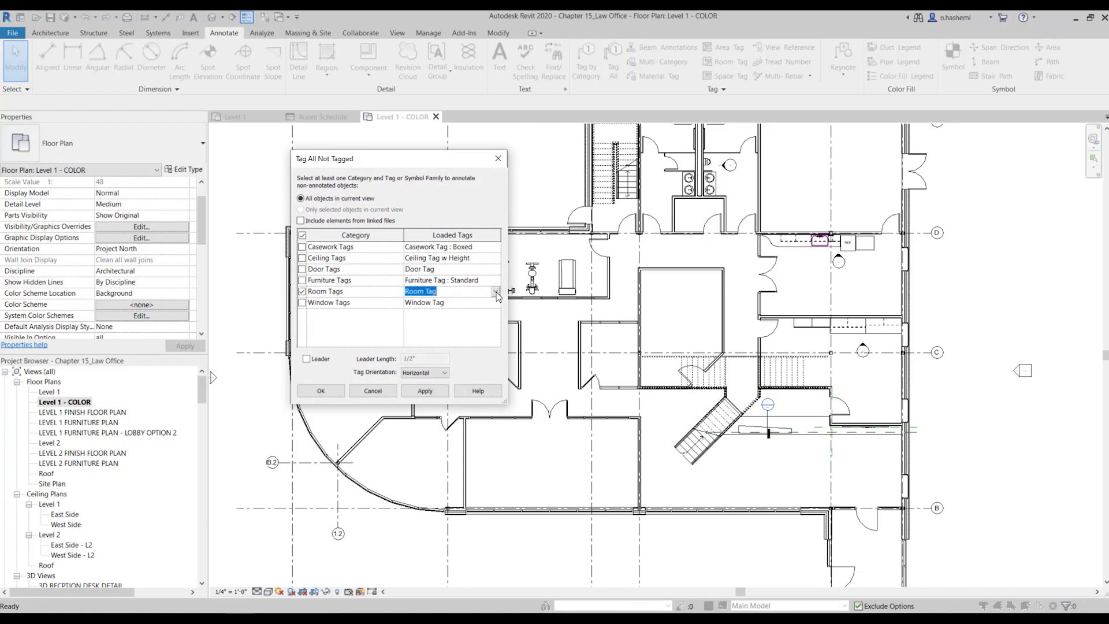
pyautogui.click(496, 292)
pyautogui.click(496, 292)
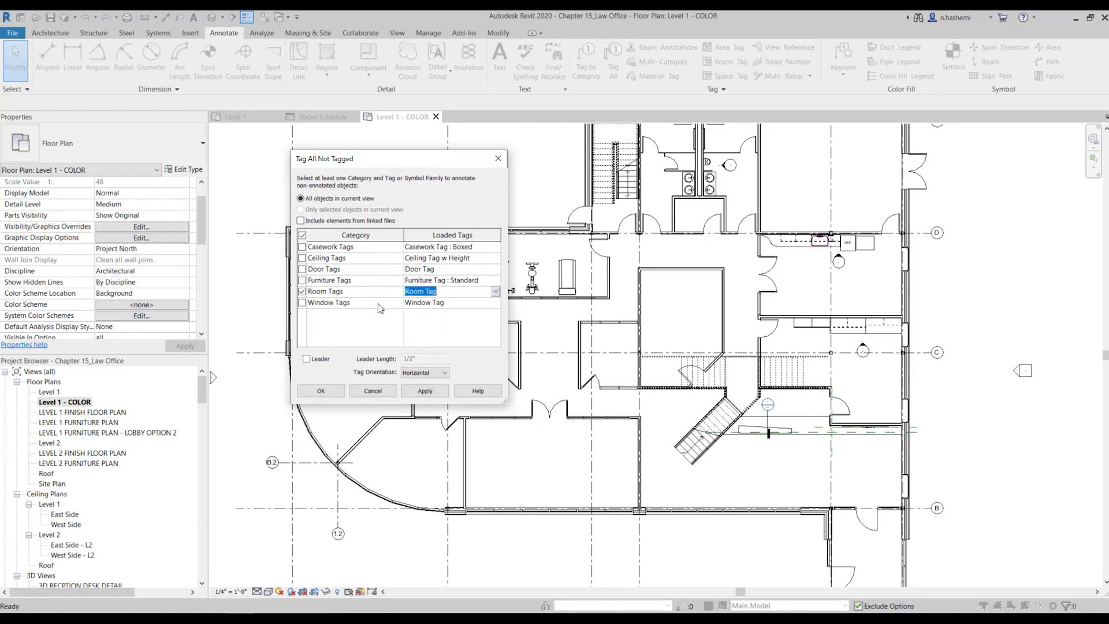
pyautogui.click(322, 391)
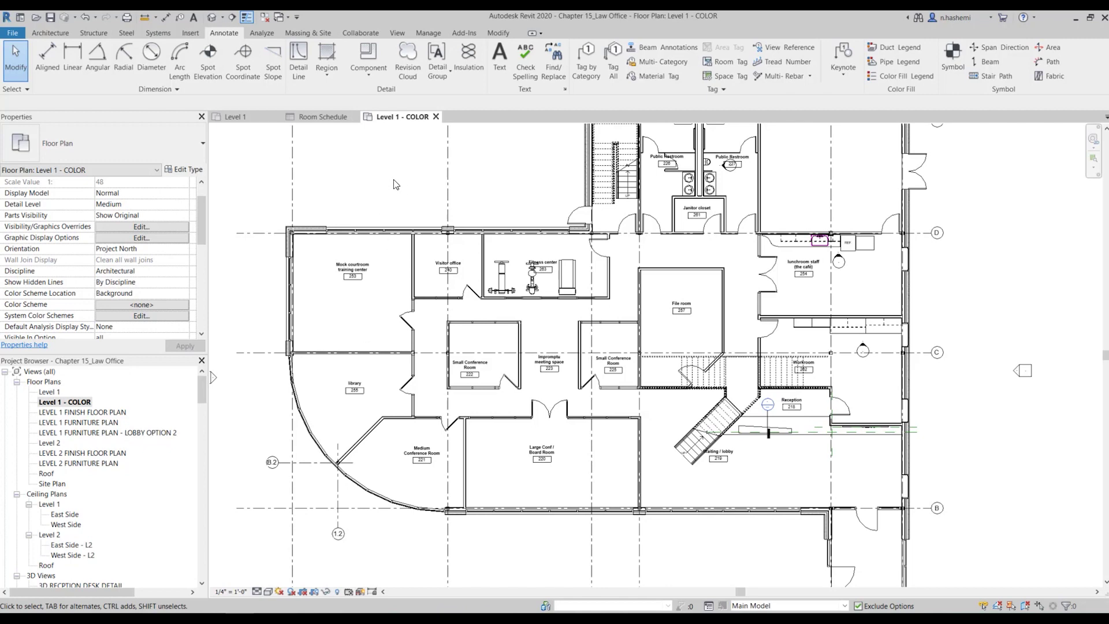
# - Place a color fill legend at the plan's upper right
pyautogui.click(906, 77)
pyautogui.scroll(-2, 791, 243)
pyautogui.scroll(4, 791, 250)
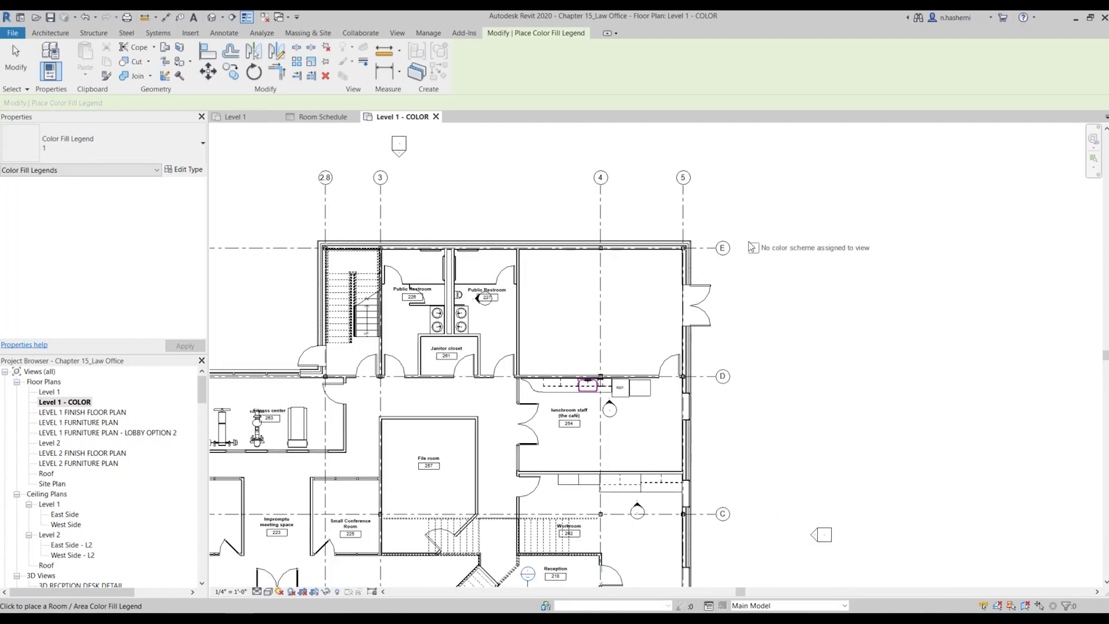
pyautogui.click(770, 247)
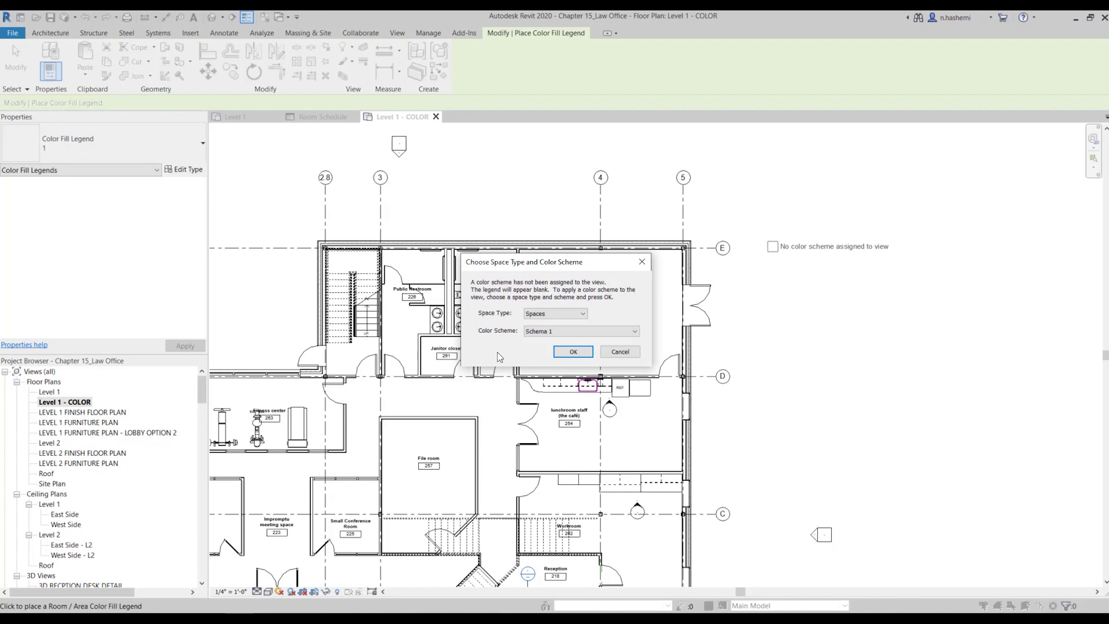
# - Choose space type Rooms with the Department color scheme for the legend
pyautogui.click(549, 315)
pyautogui.scroll(1, 550, 330)
pyautogui.click(550, 331)
pyautogui.click(556, 330)
pyautogui.click(555, 330)
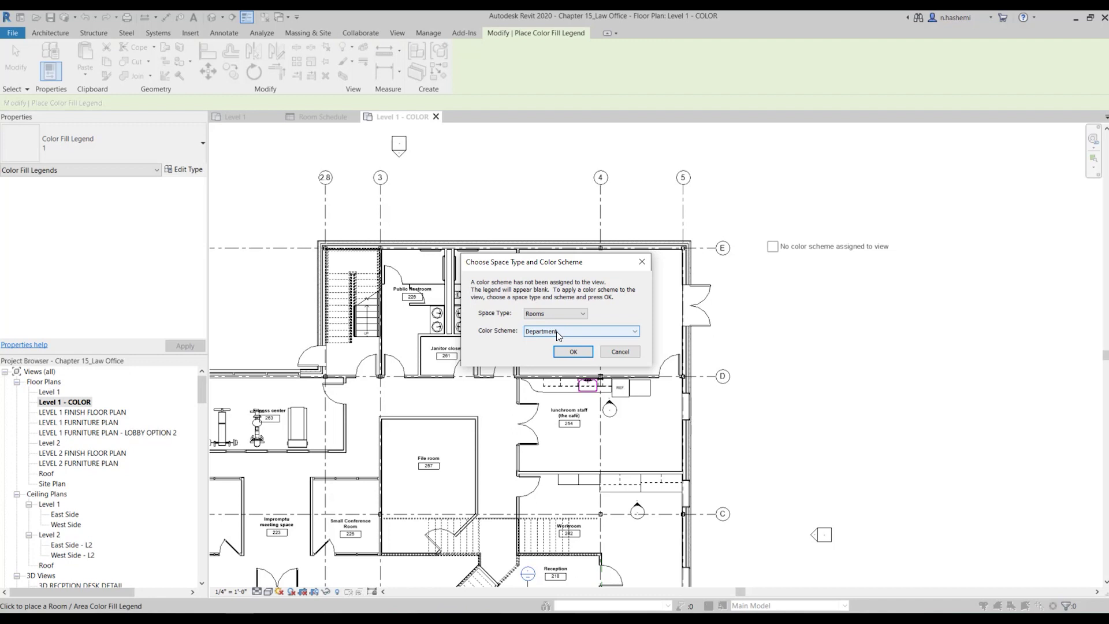
pyautogui.click(556, 331)
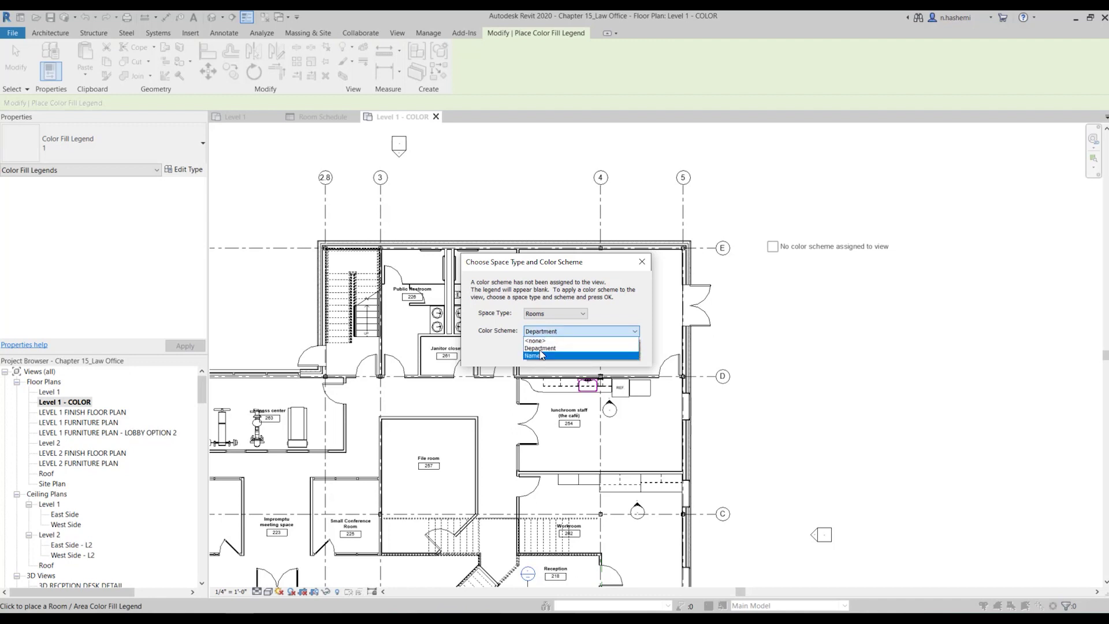
pyautogui.click(551, 347)
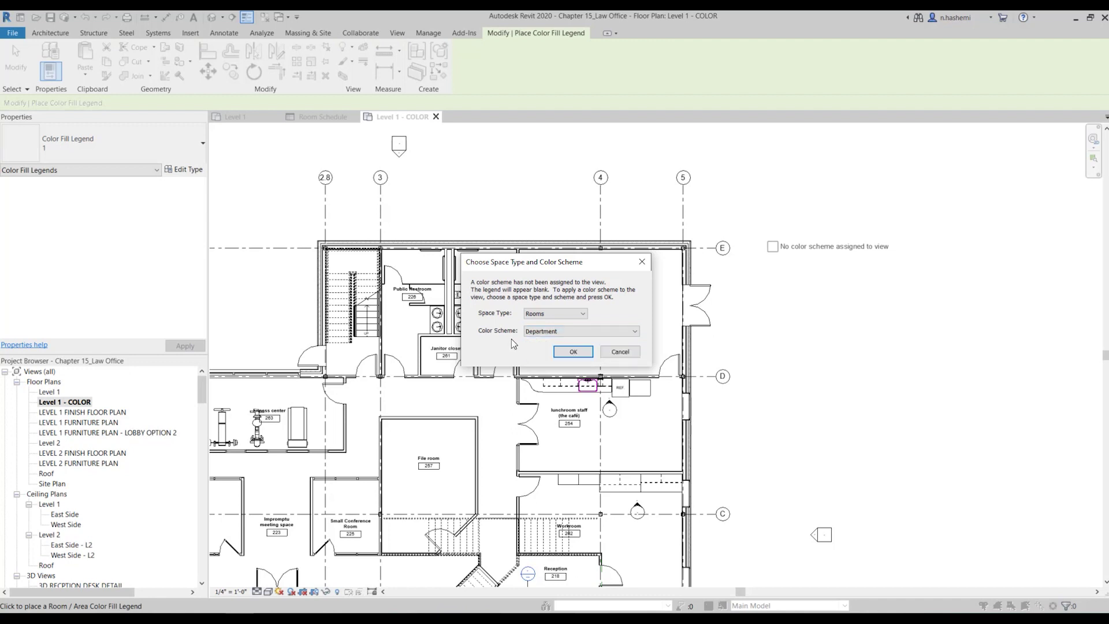
pyautogui.click(571, 351)
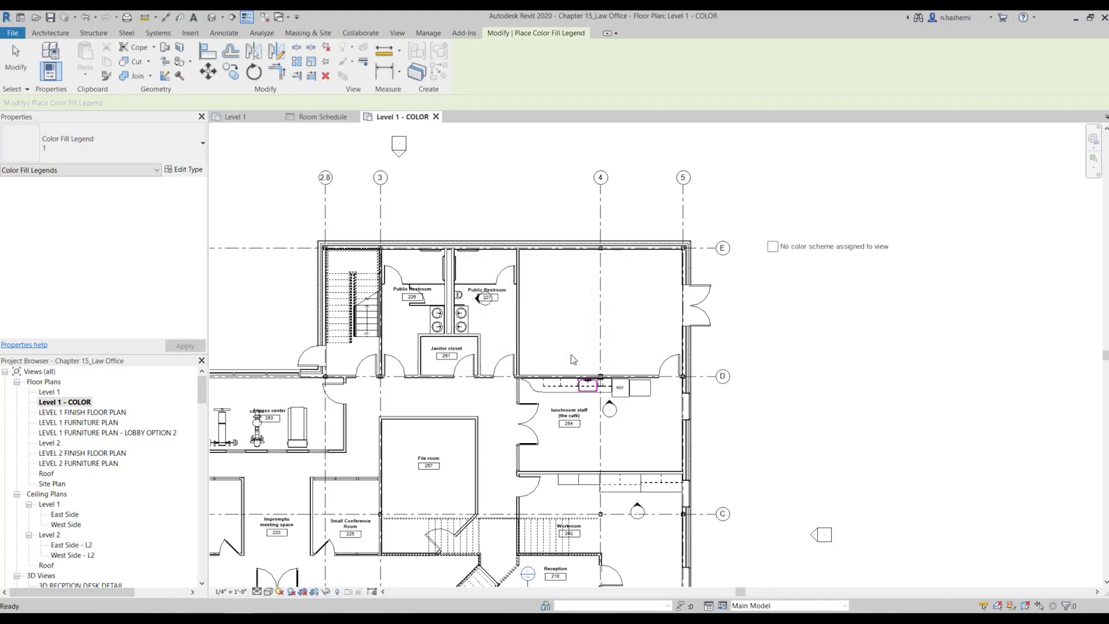
# - Zoom in and out to inspect the department-coloured rooms and the Department Legend
pyautogui.scroll(-3, 555, 393)
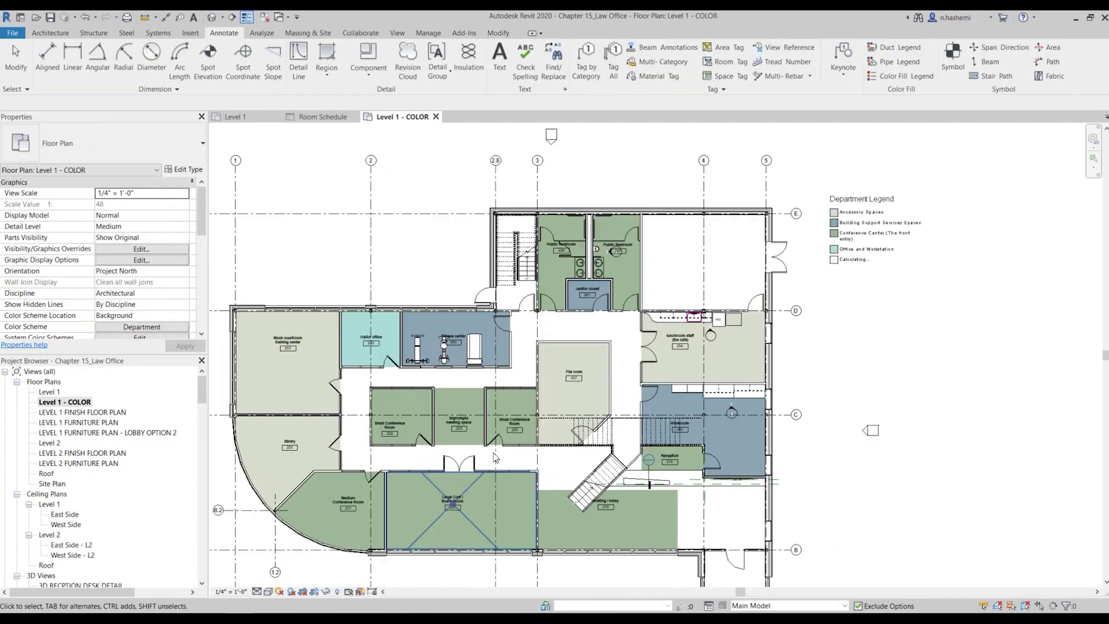
pyautogui.scroll(-2, 599, 334)
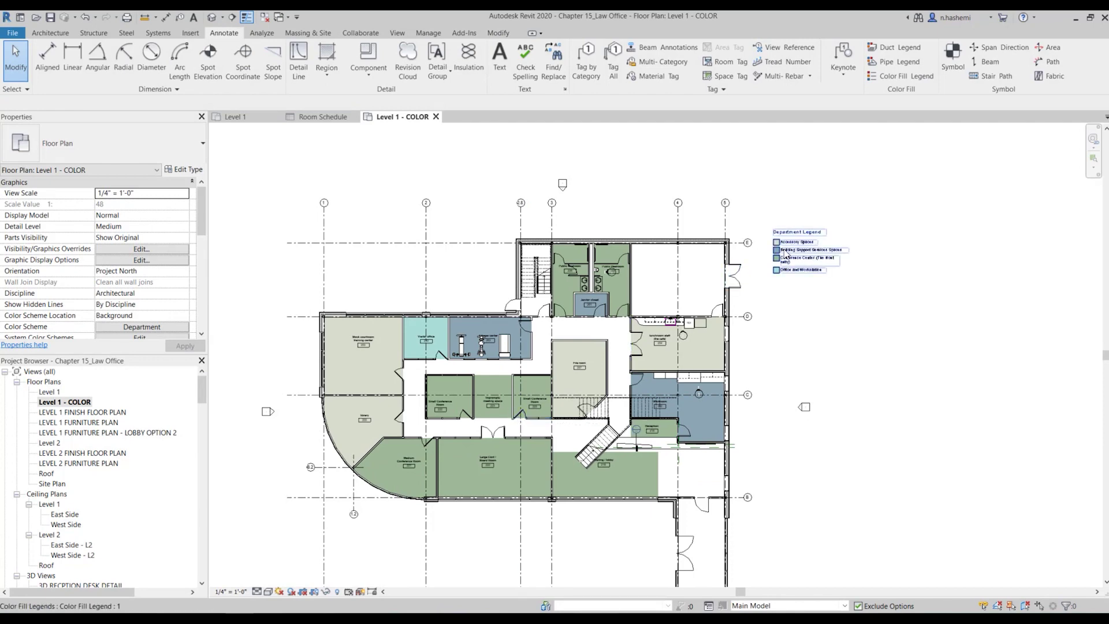
pyautogui.scroll(2, 786, 254)
pyautogui.scroll(2, 784, 254)
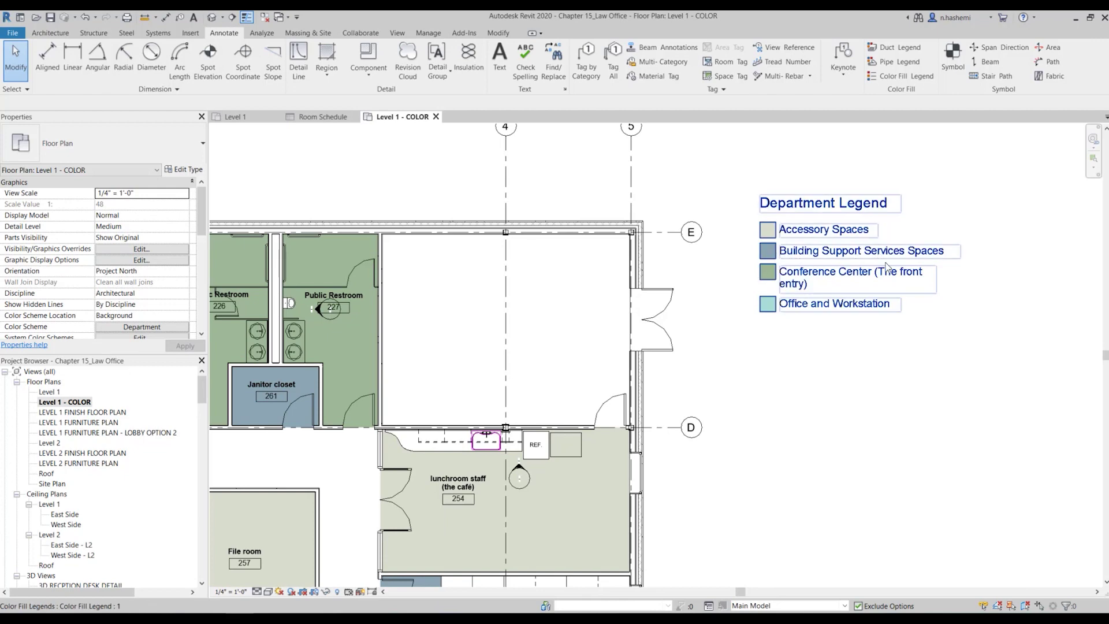
pyautogui.scroll(-1, 883, 265)
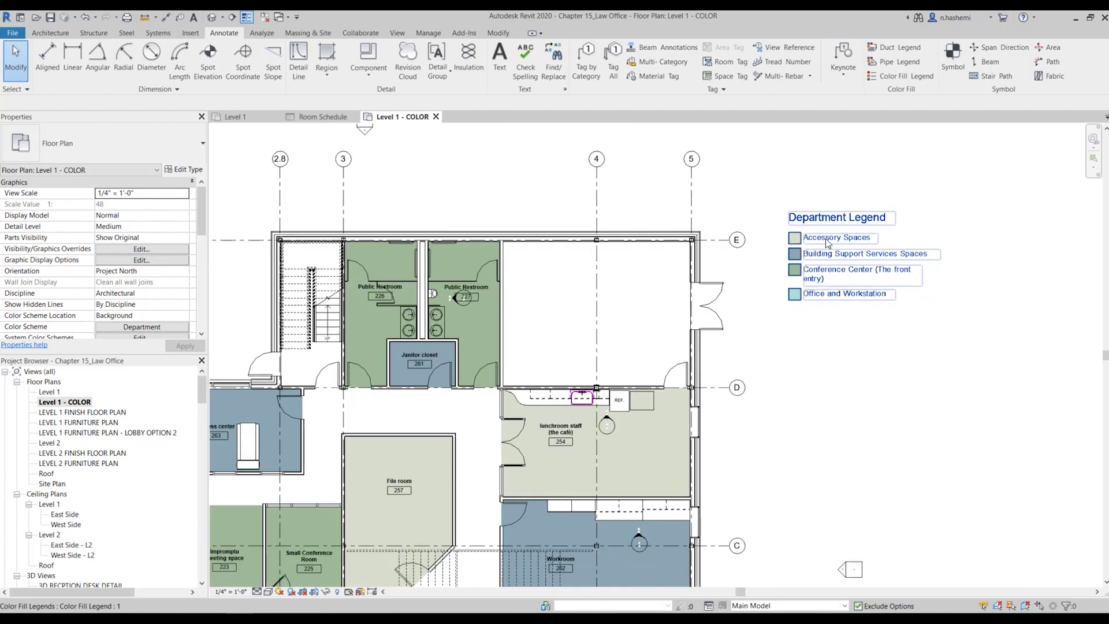
pyautogui.scroll(-3, 843, 247)
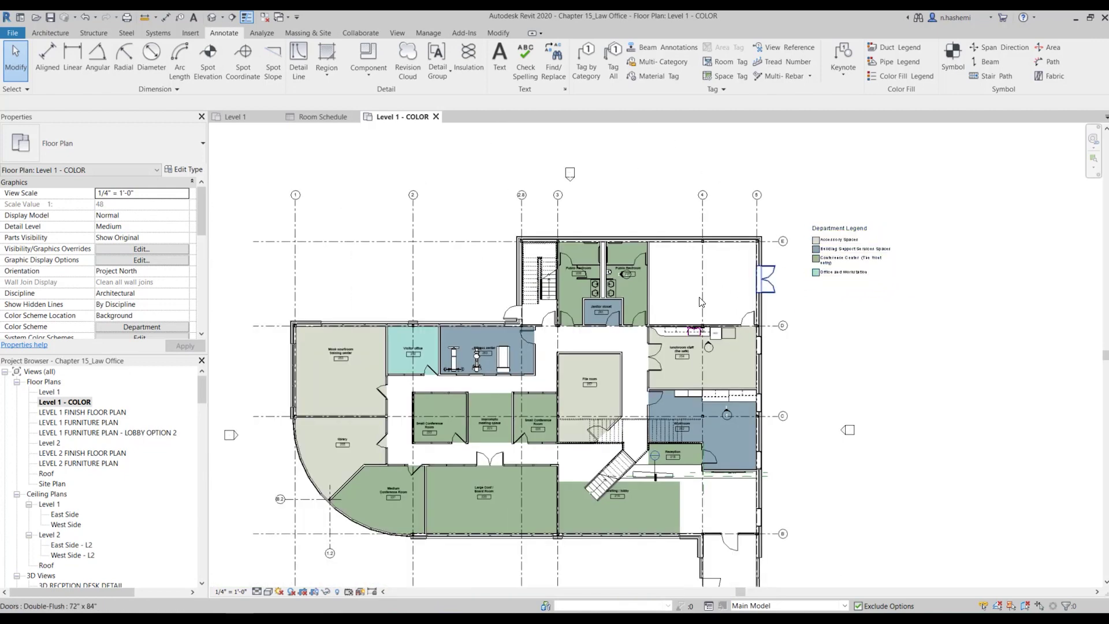
pyautogui.scroll(4, 503, 353)
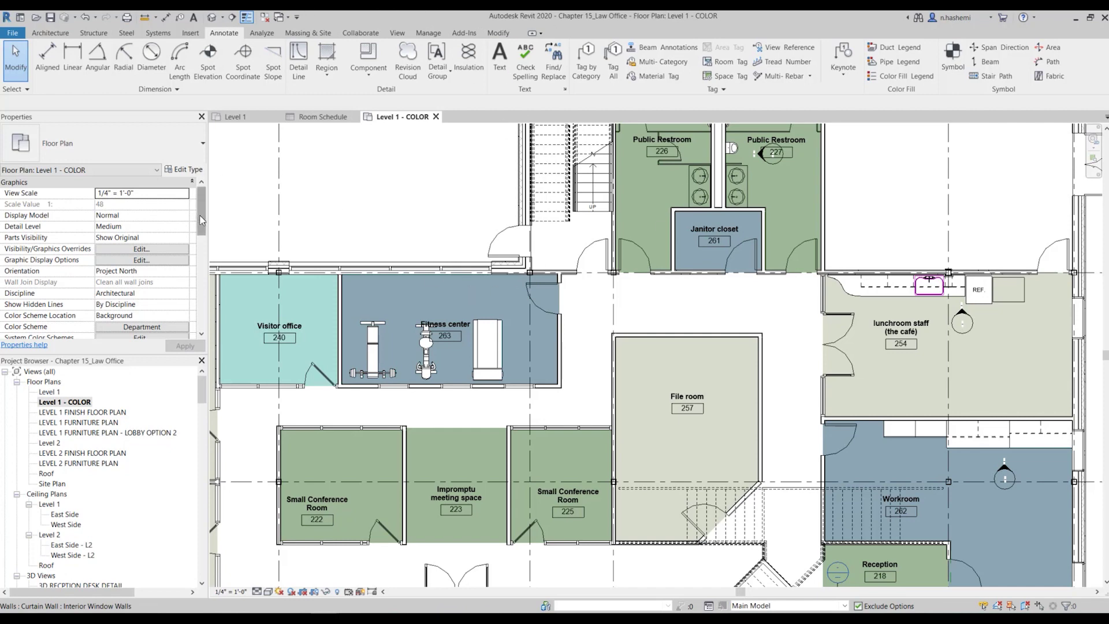
# - Set the view's Color Scheme Location to Foreground and apply it
pyautogui.moveTo(201, 219)
pyautogui.mouseDown()
pyautogui.moveTo(201, 316)
pyautogui.moveTo(203, 202)
pyautogui.mouseUp()
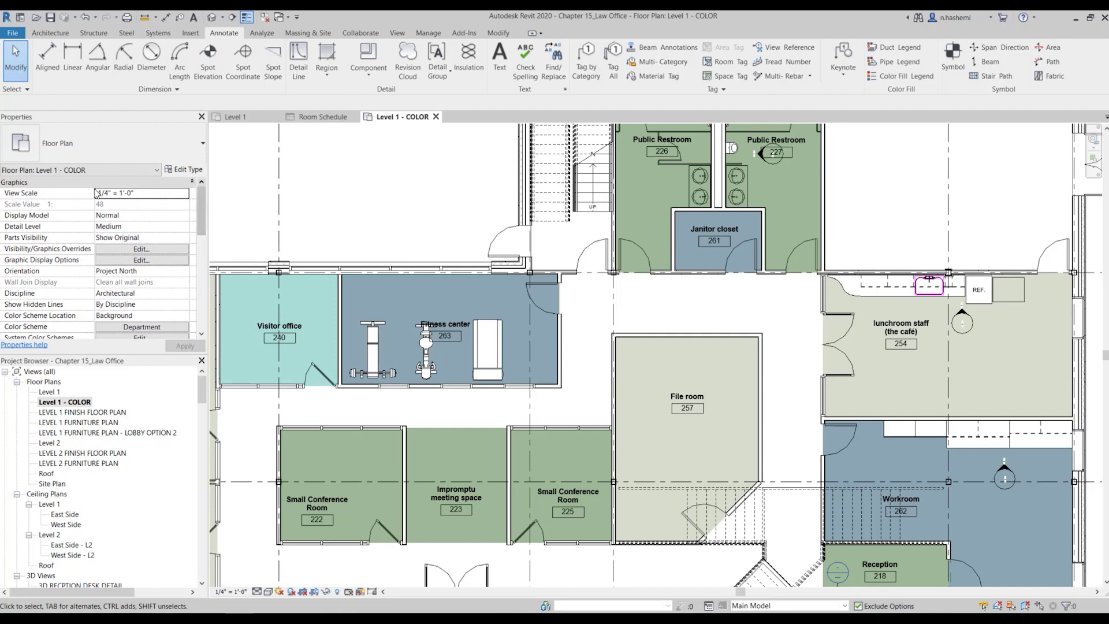
pyautogui.scroll(-2, 68, 296)
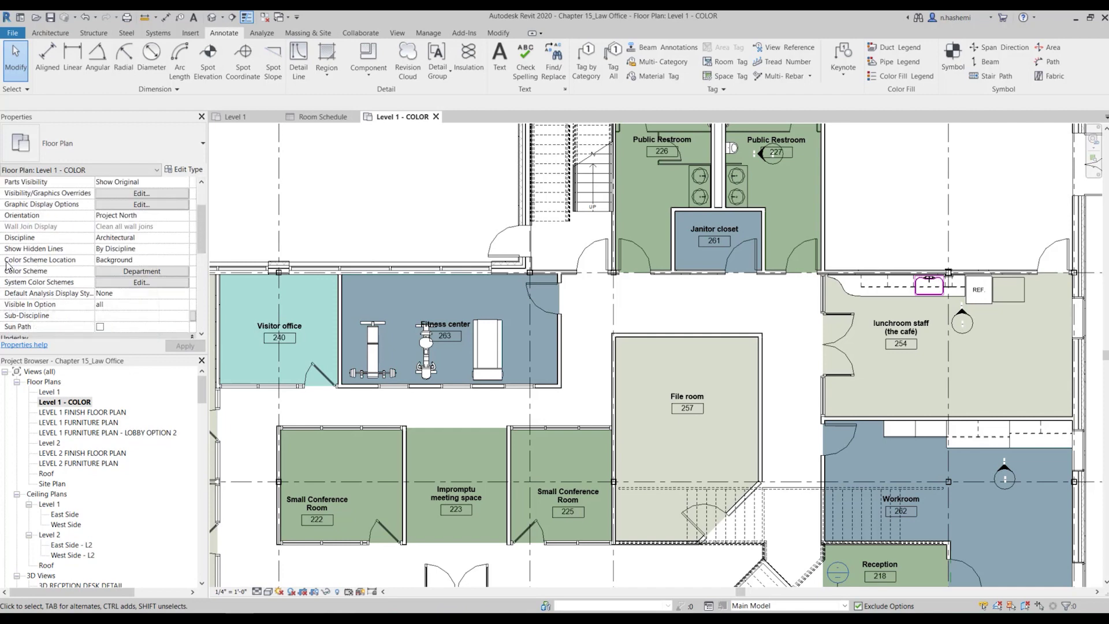
pyautogui.click(120, 261)
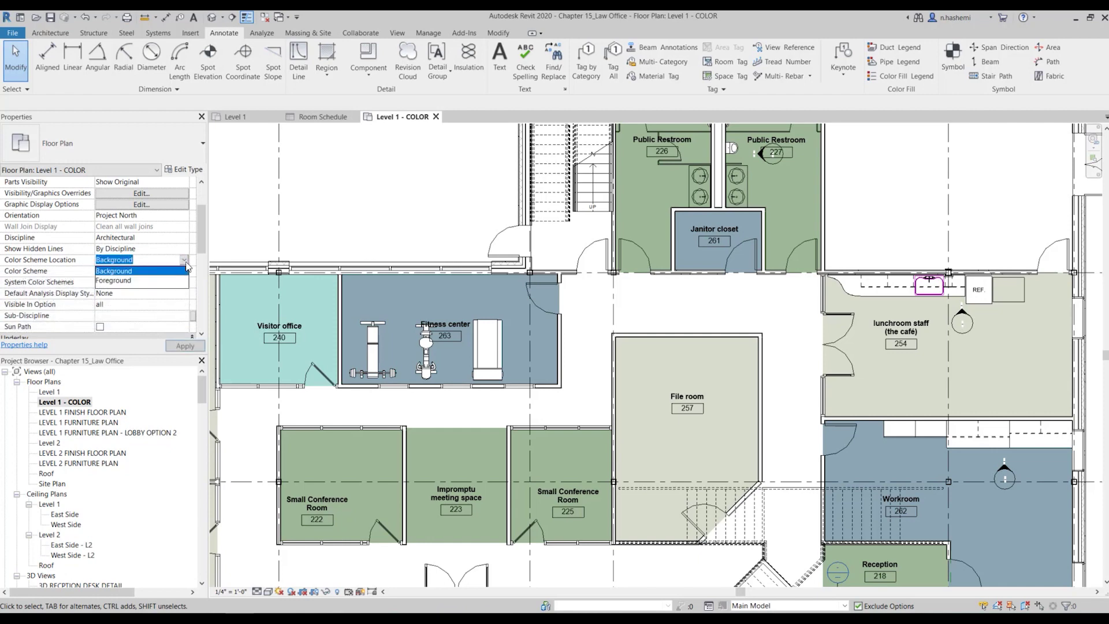
pyautogui.click(128, 280)
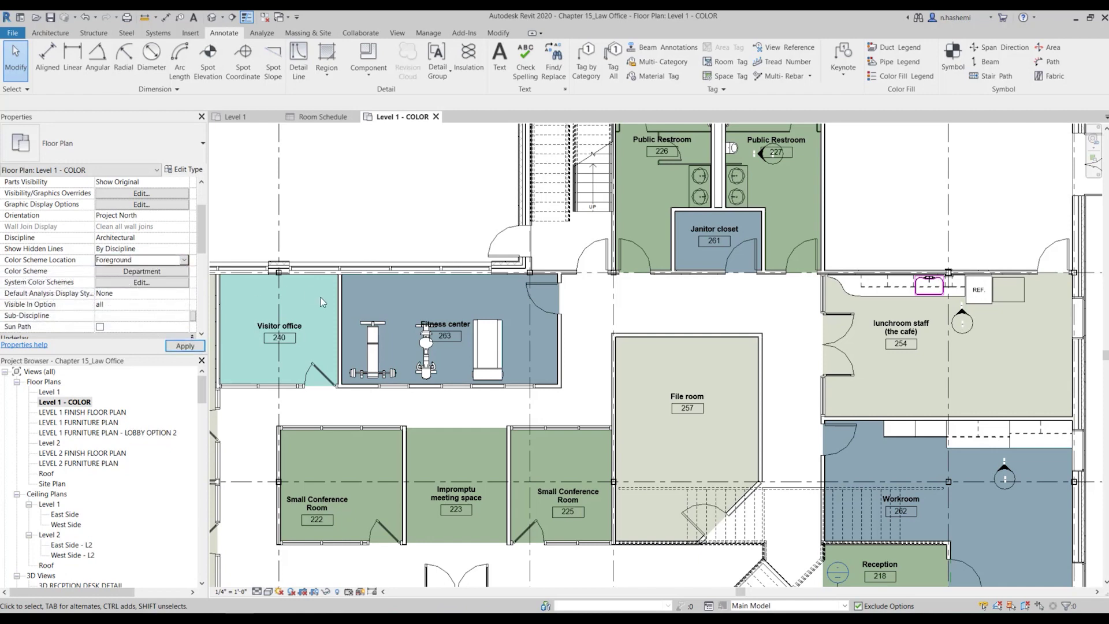
pyautogui.click(185, 345)
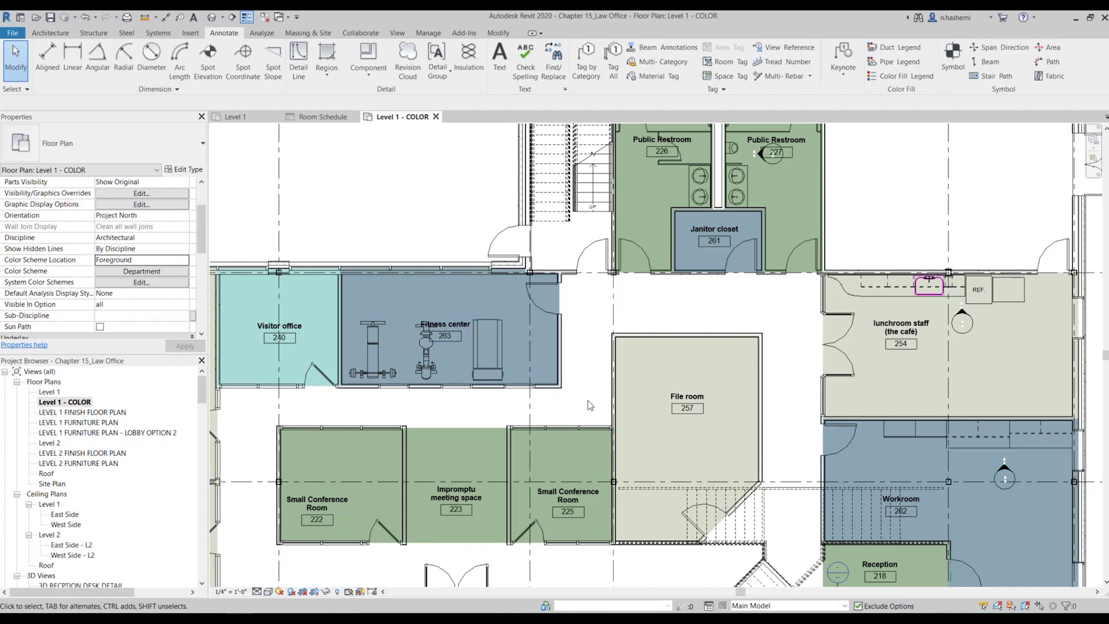
# - Zoom around the plan to check the foreground colour fill over the furniture
pyautogui.scroll(4, 540, 372)
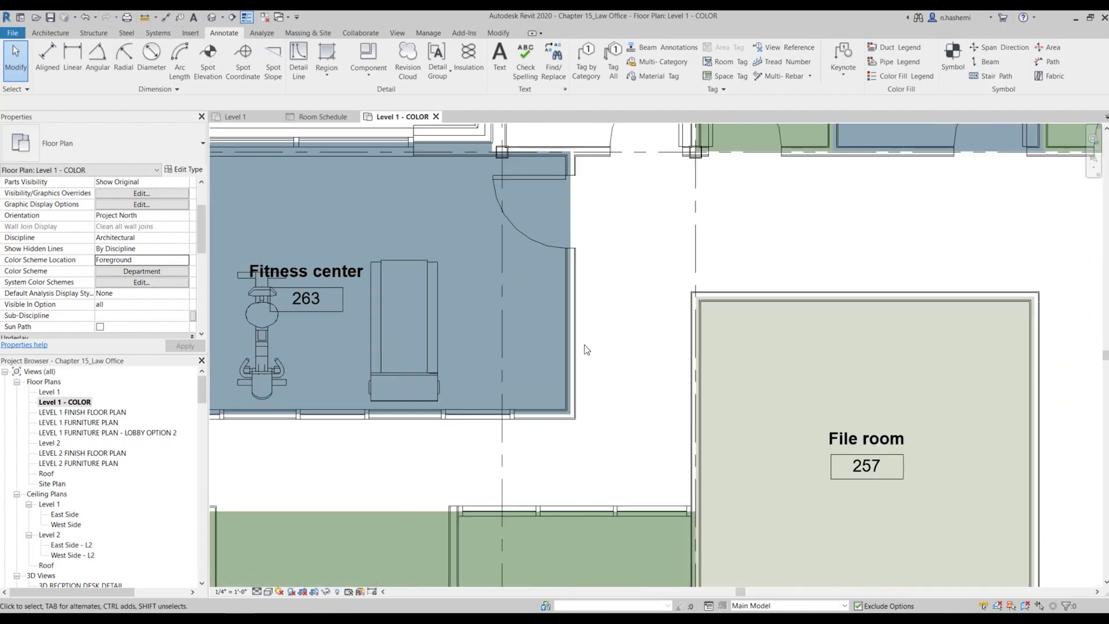
pyautogui.scroll(2, 578, 377)
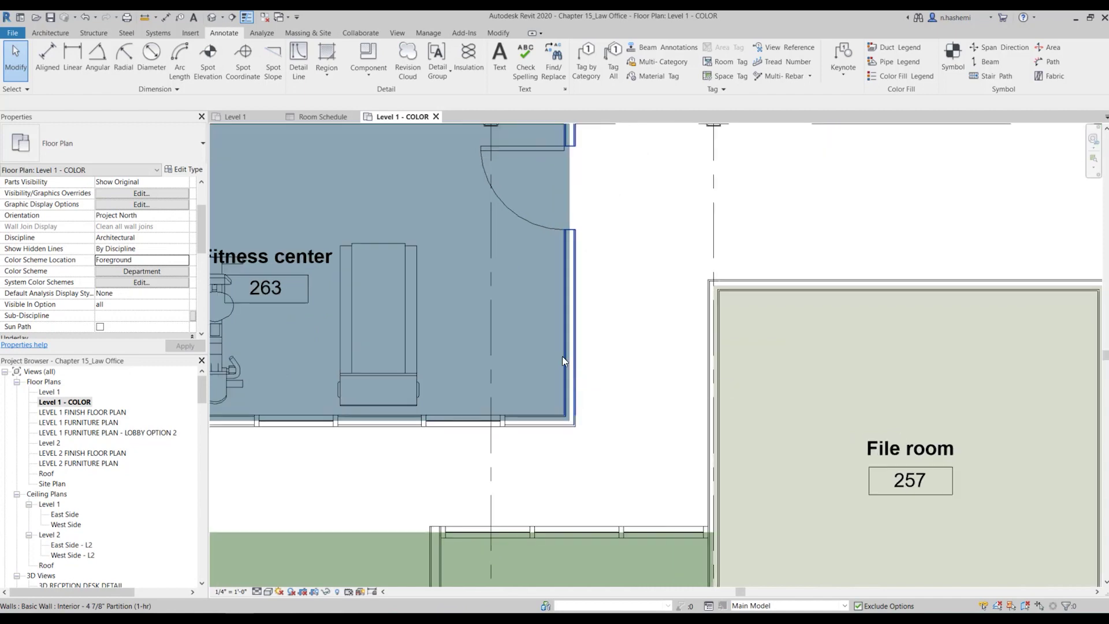
pyautogui.scroll(2, 563, 324)
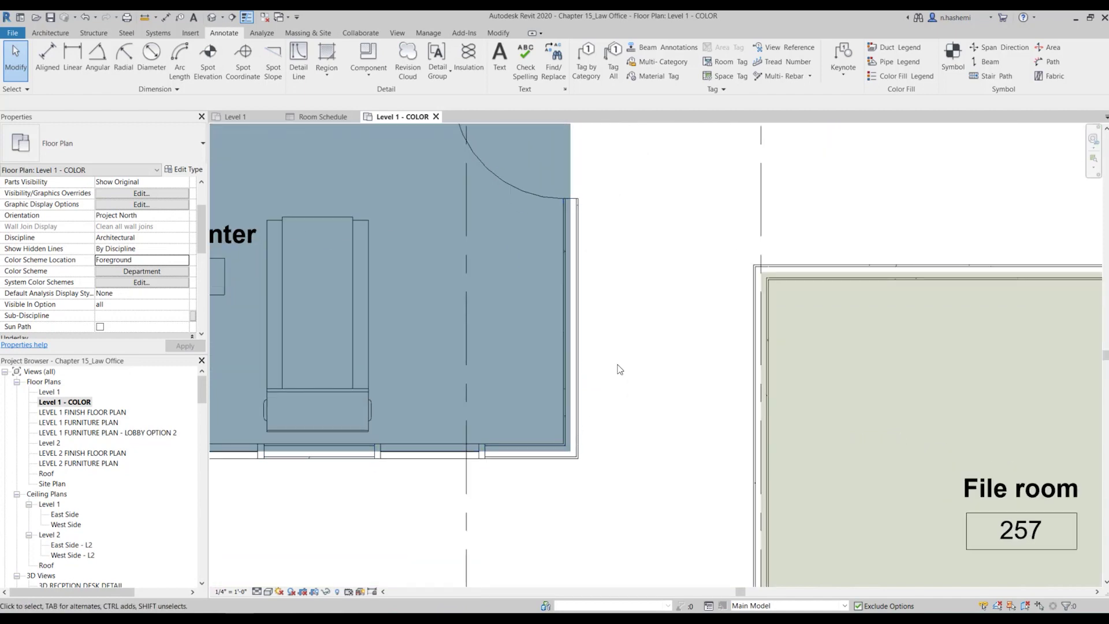
pyautogui.scroll(-2, 616, 372)
pyautogui.scroll(2, 587, 380)
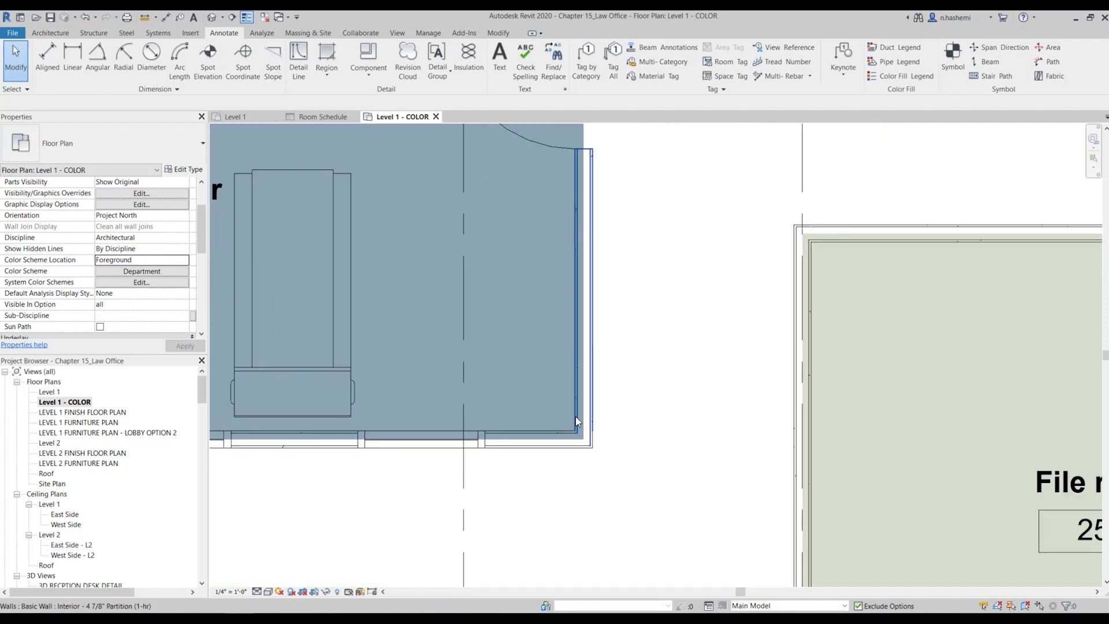
pyautogui.scroll(-5, 626, 417)
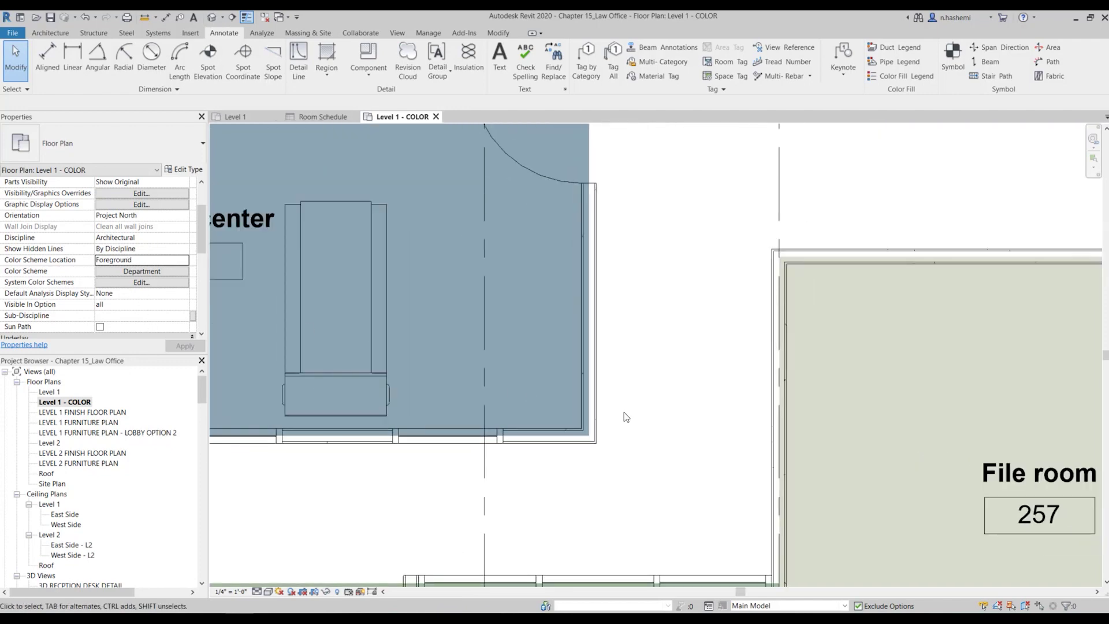
pyautogui.scroll(-1, 502, 425)
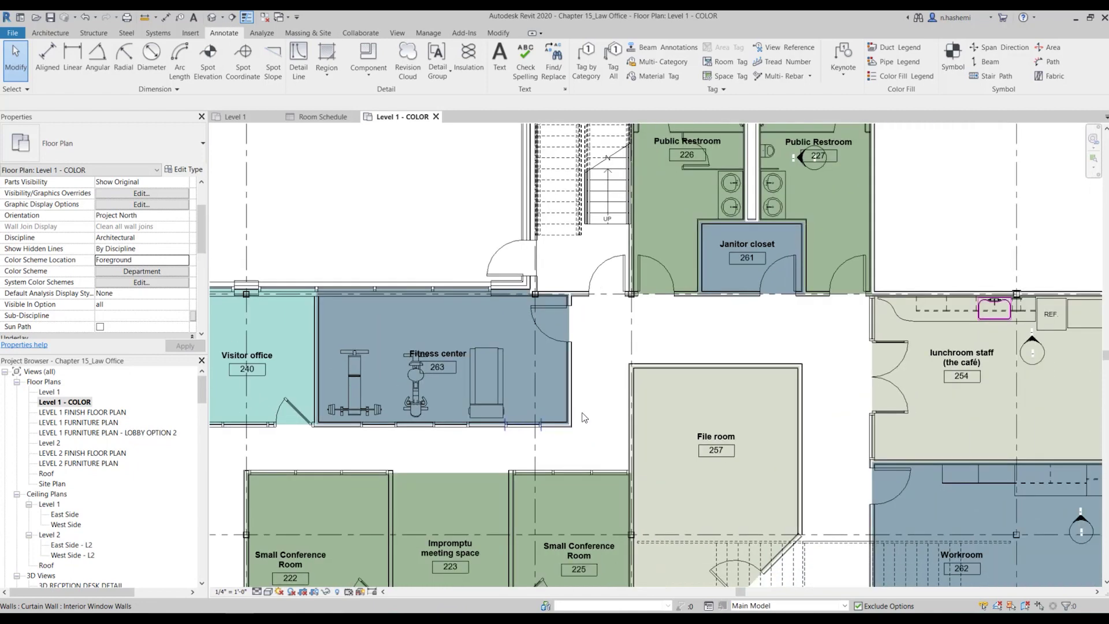
pyautogui.scroll(-1, 439, 426)
pyautogui.scroll(-2, 420, 427)
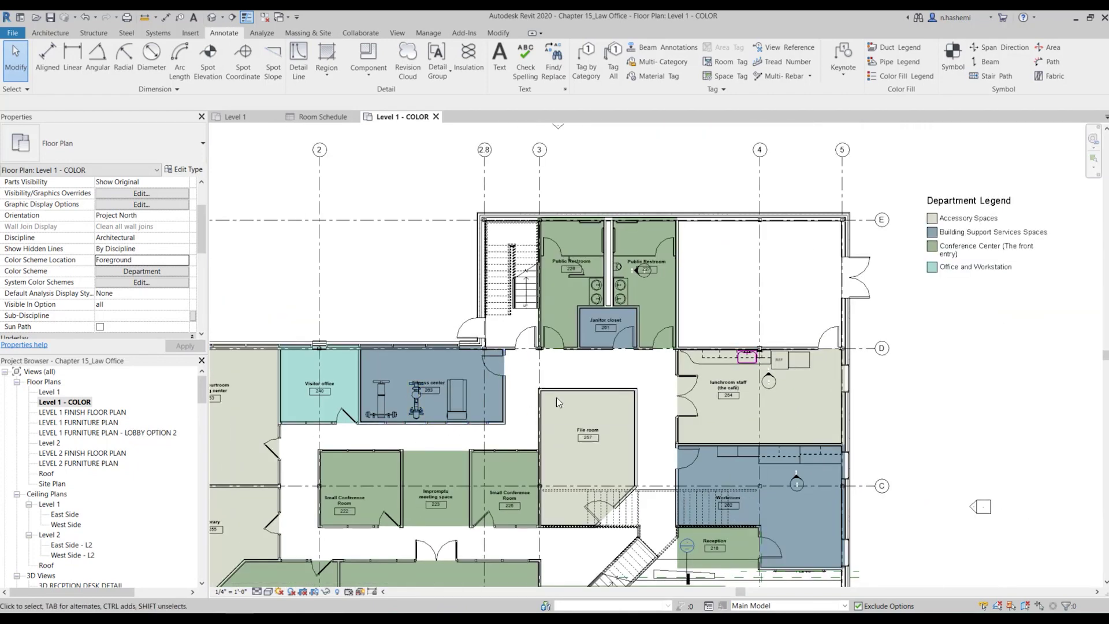
# - Open the Department Legend's colour scheme for editing and keep Department as the colouring parameter
pyautogui.click(958, 207)
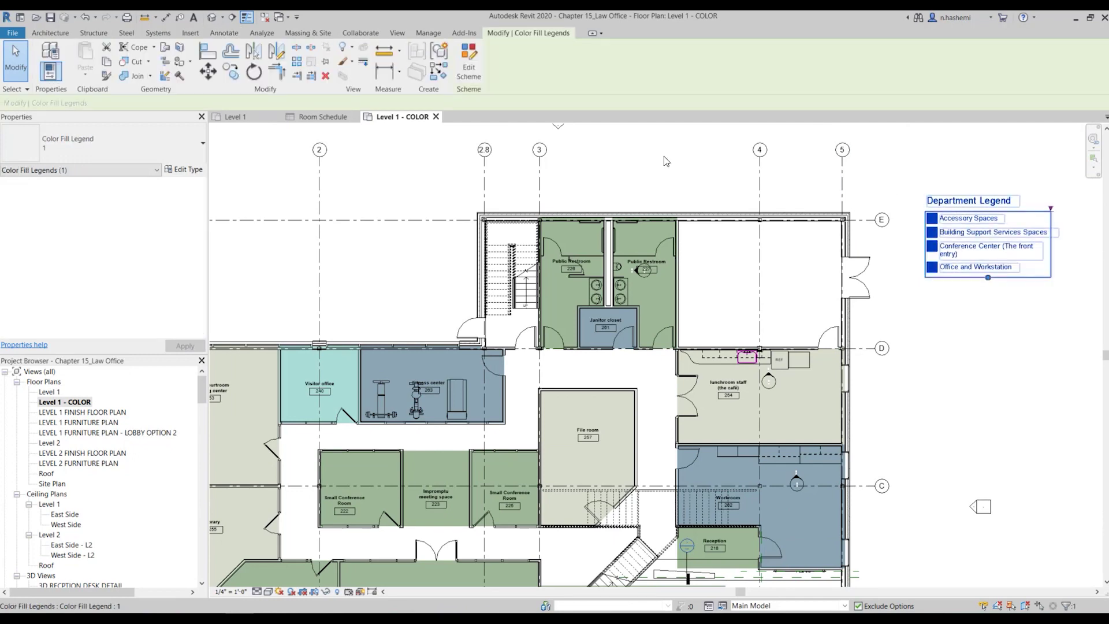
pyautogui.click(468, 69)
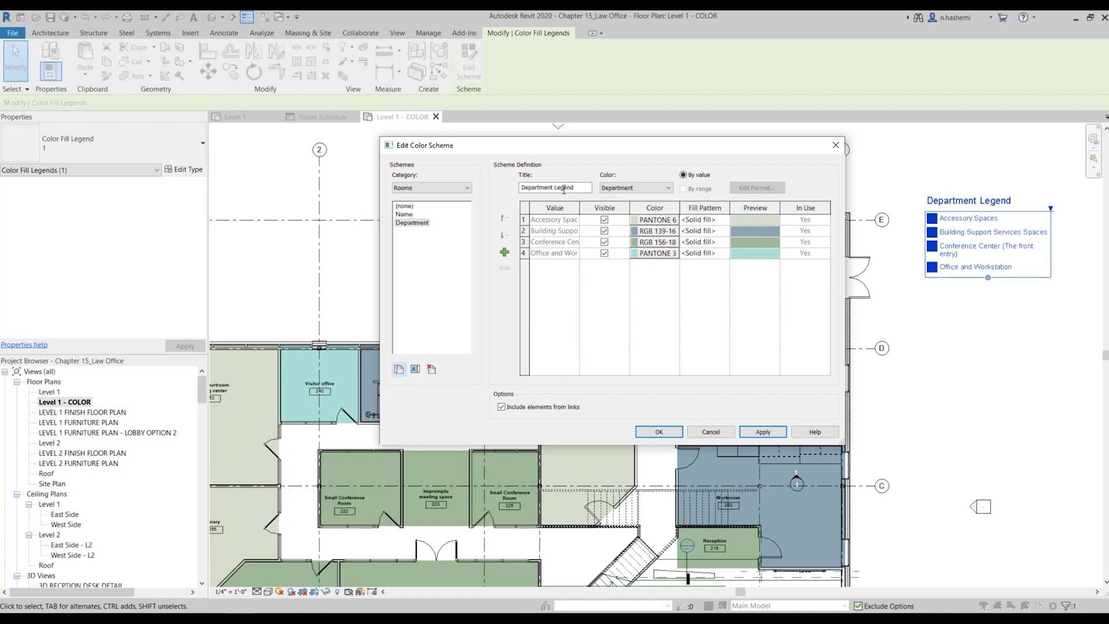
pyautogui.click(650, 192)
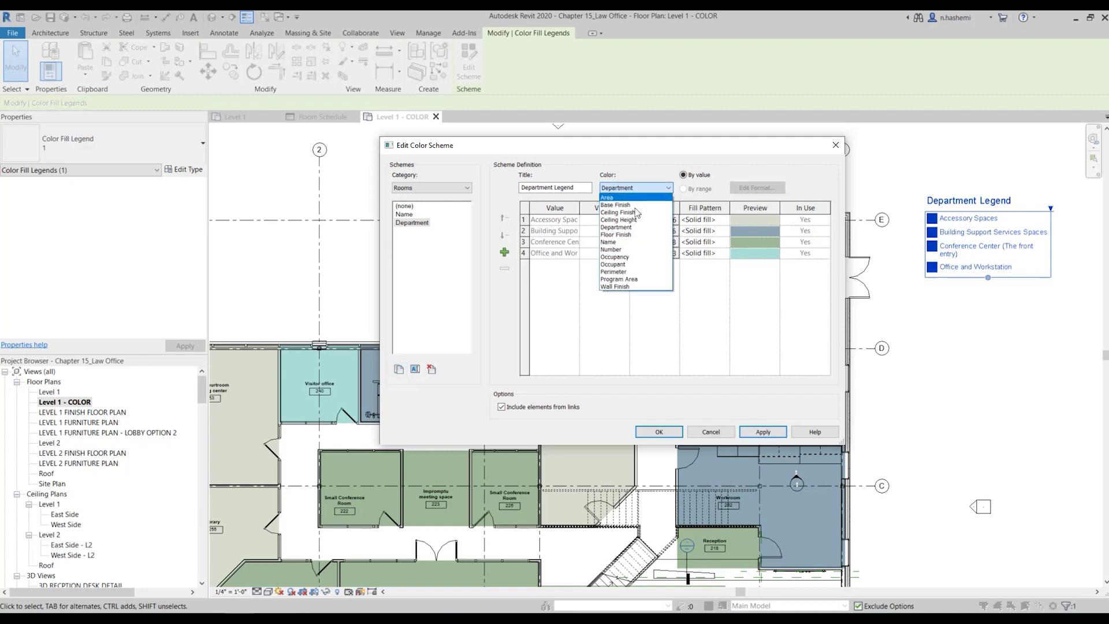
pyautogui.click(653, 173)
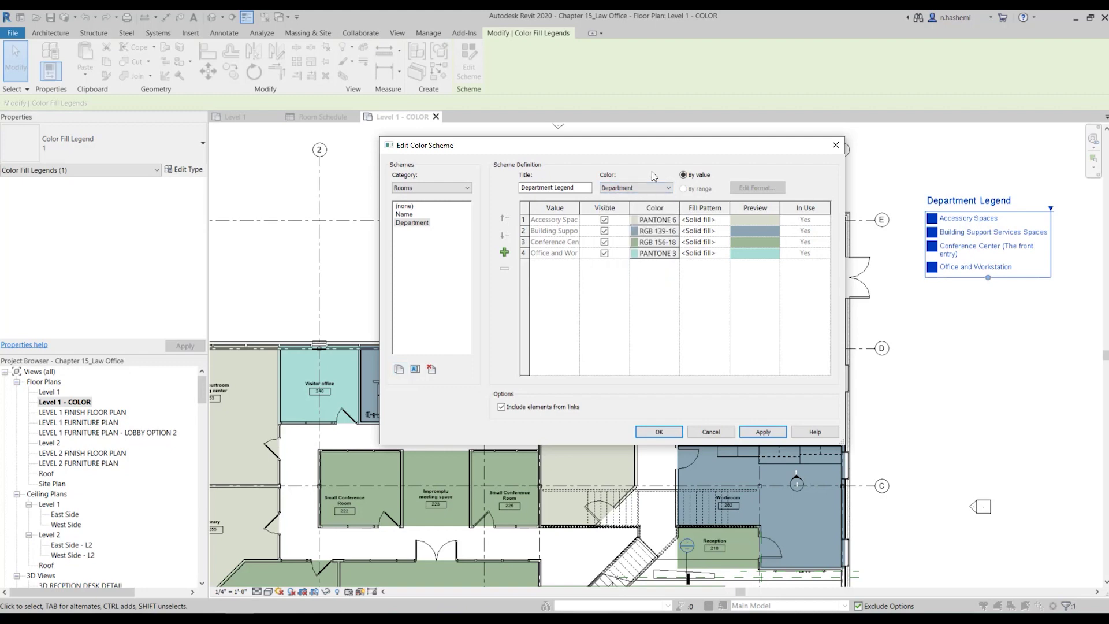
# - Review the Accessory Spaces colour and solid fill pattern unchanged, then apply with the (none) scheme selected
pyautogui.click(645, 225)
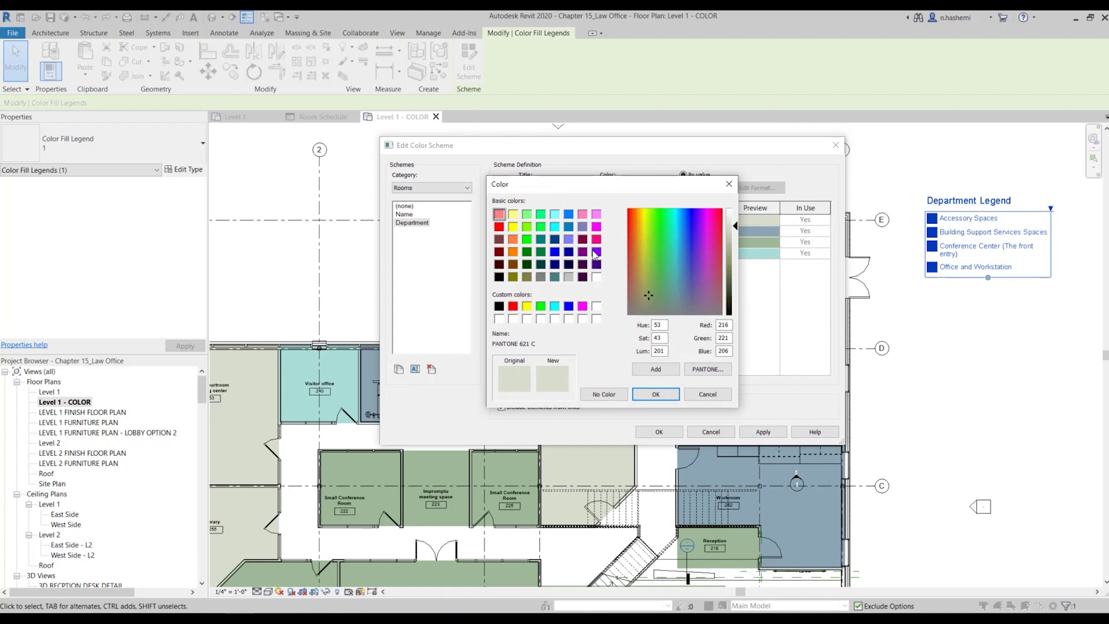
pyautogui.click(669, 391)
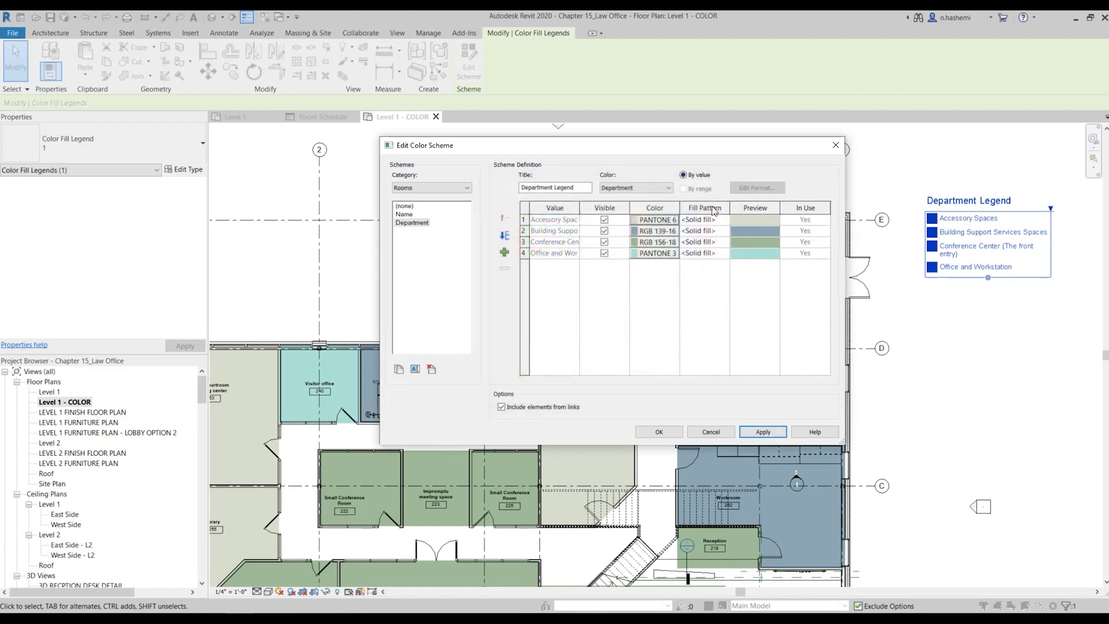
pyautogui.click(724, 220)
pyautogui.click(724, 219)
pyautogui.click(718, 196)
pyautogui.click(407, 207)
pyautogui.click(772, 428)
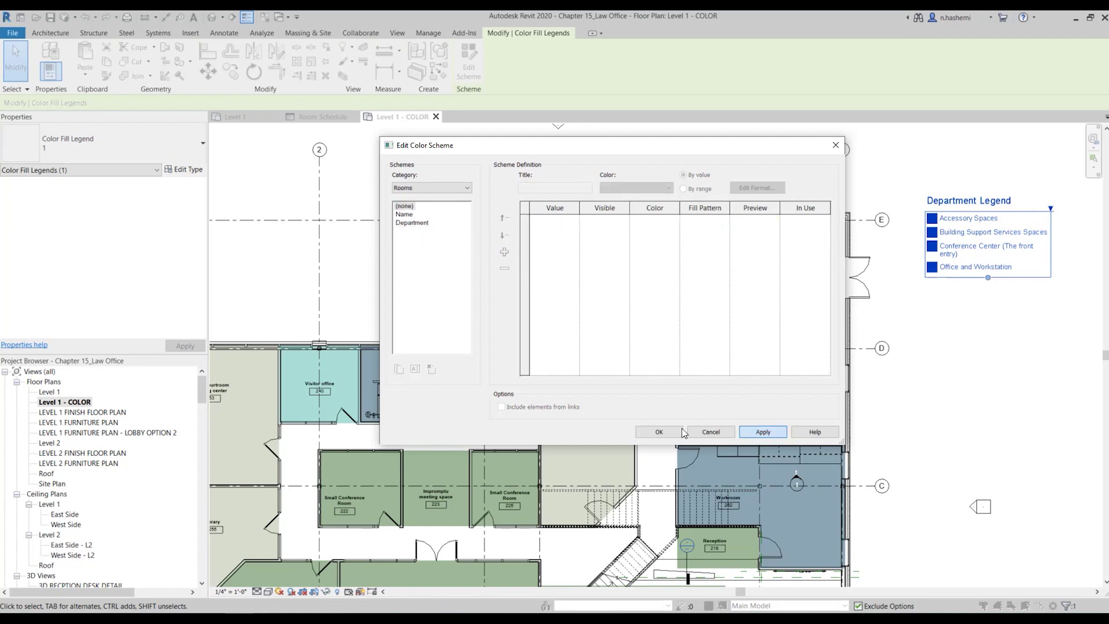